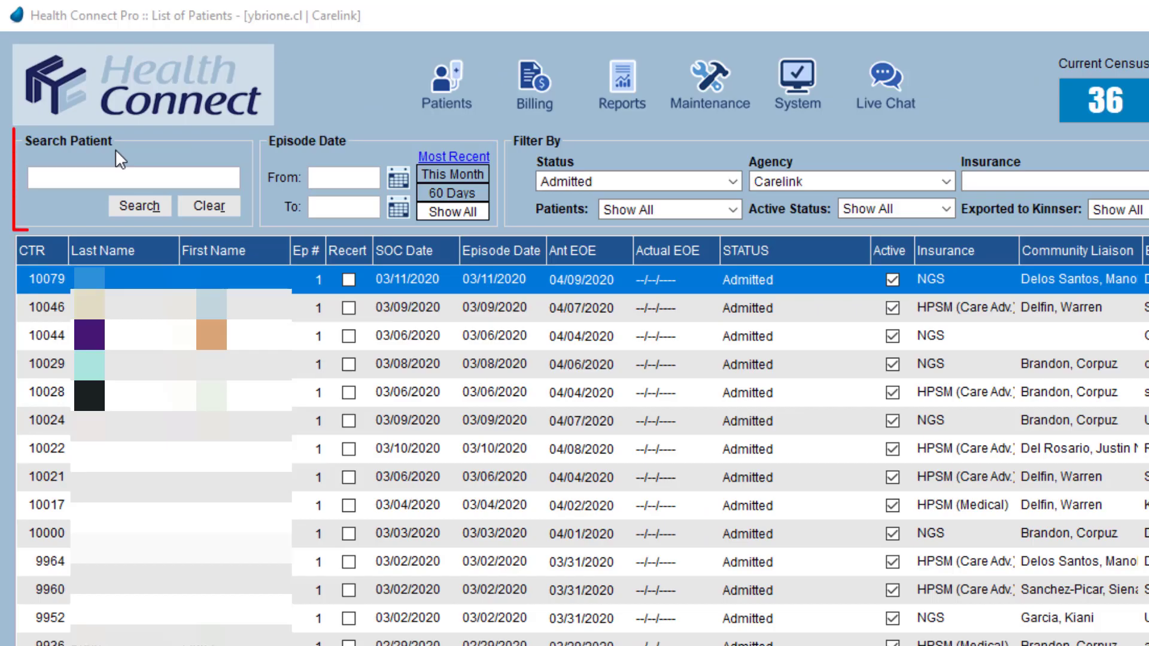
Step: Search the patient list by a patient's first name
{"action": "left_click", "coordinate": [70, 181]}
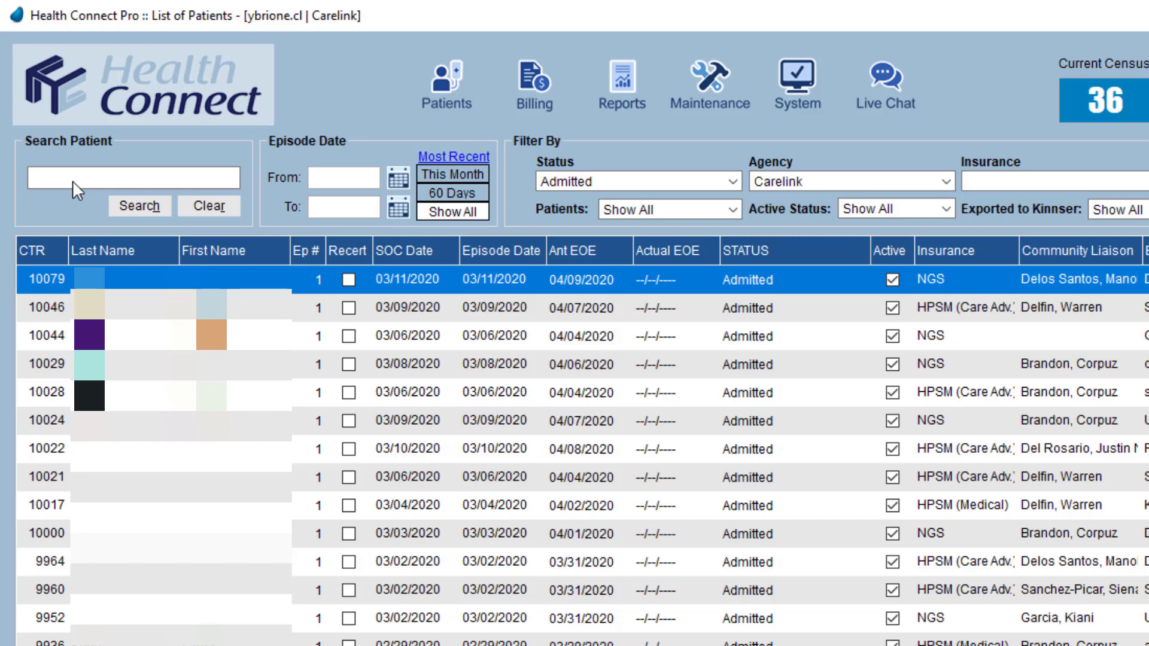
{"action": "type", "text": "Marjorie"}
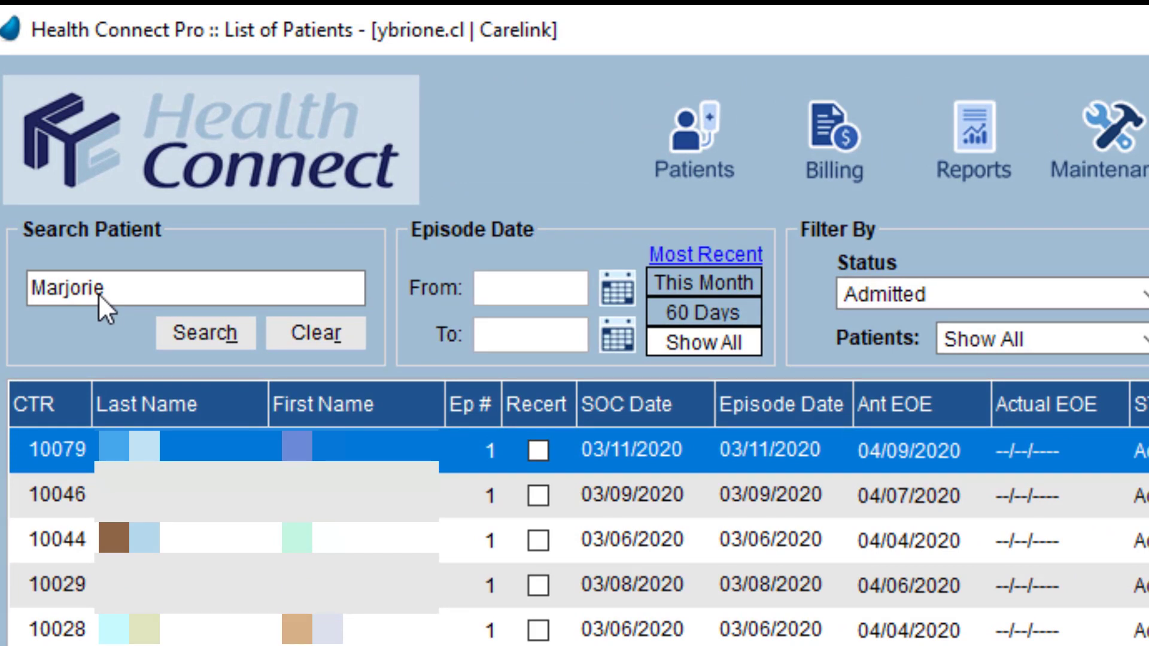
{"action": "left_click", "coordinate": [225, 343]}
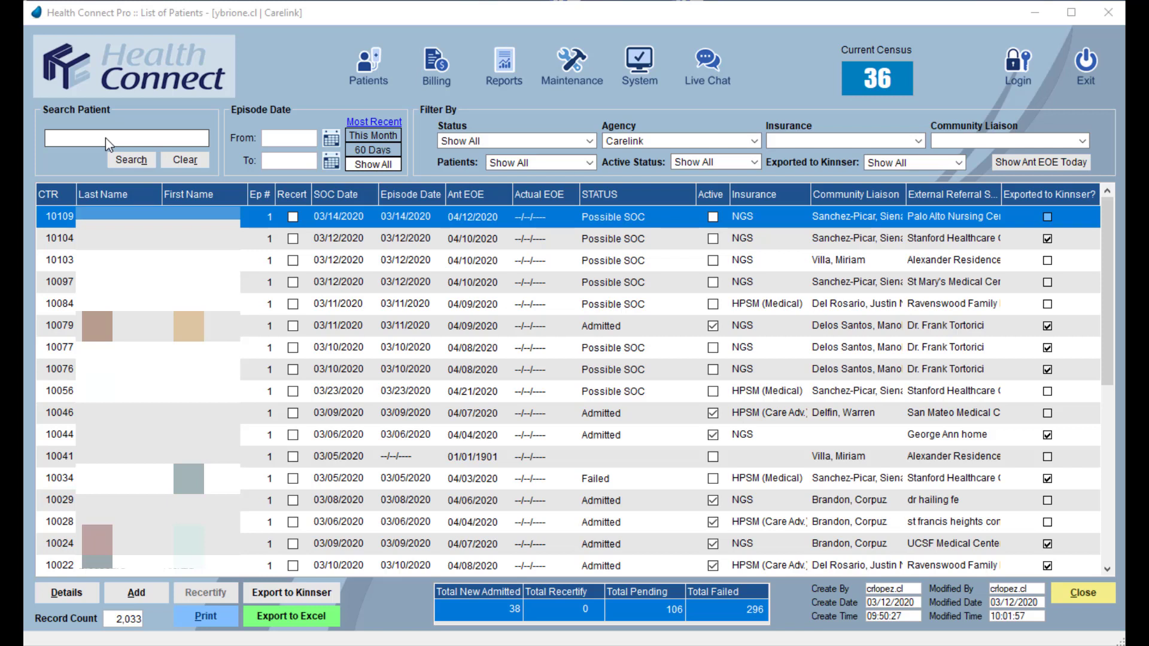
Step: Search the patient list by a different patient first name
{"action": "left_click", "coordinate": [106, 137]}
{"action": "type", "text": "David"}
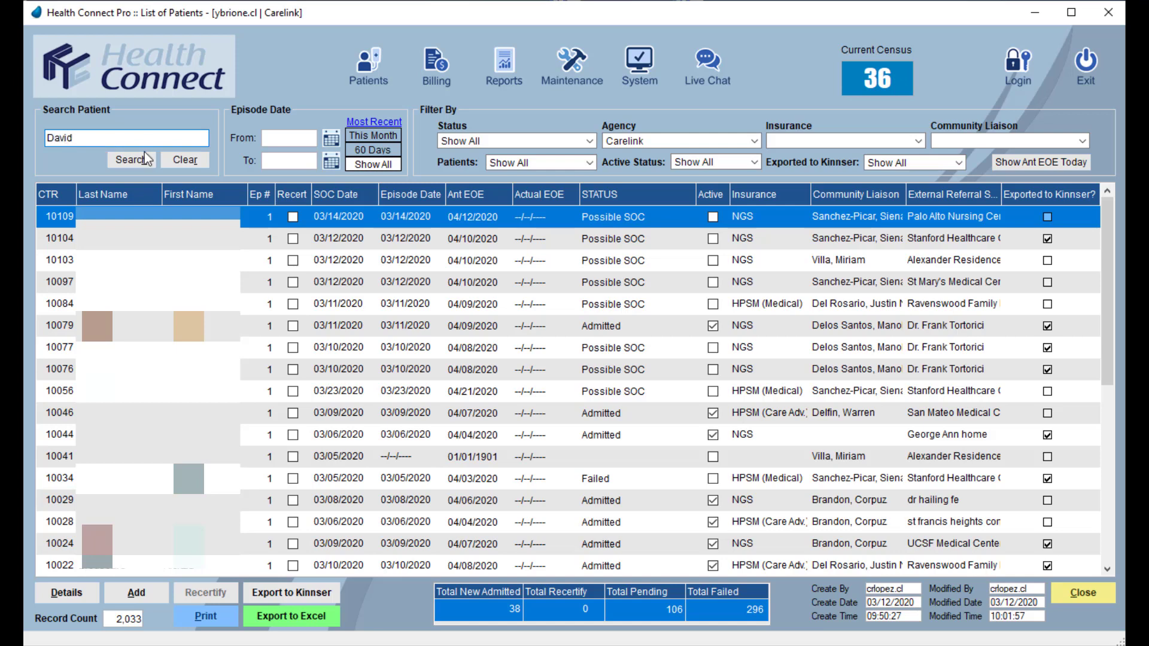
{"action": "left_click", "coordinate": [131, 161]}
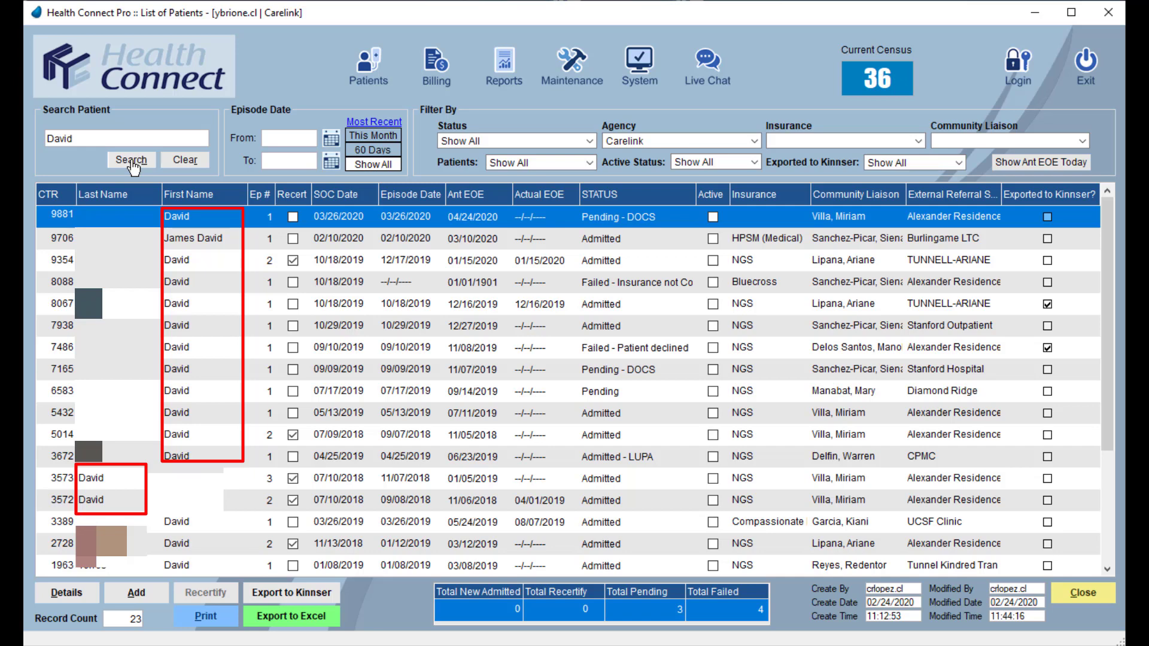
Step: Limit the search results to episode dates from 12/01/2019 to 01/31/2020
{"action": "left_click", "coordinate": [333, 140]}
{"action": "left_click", "coordinate": [339, 170]}
{"action": "left_click", "coordinate": [340, 170]}
{"action": "left_click", "coordinate": [340, 169]}
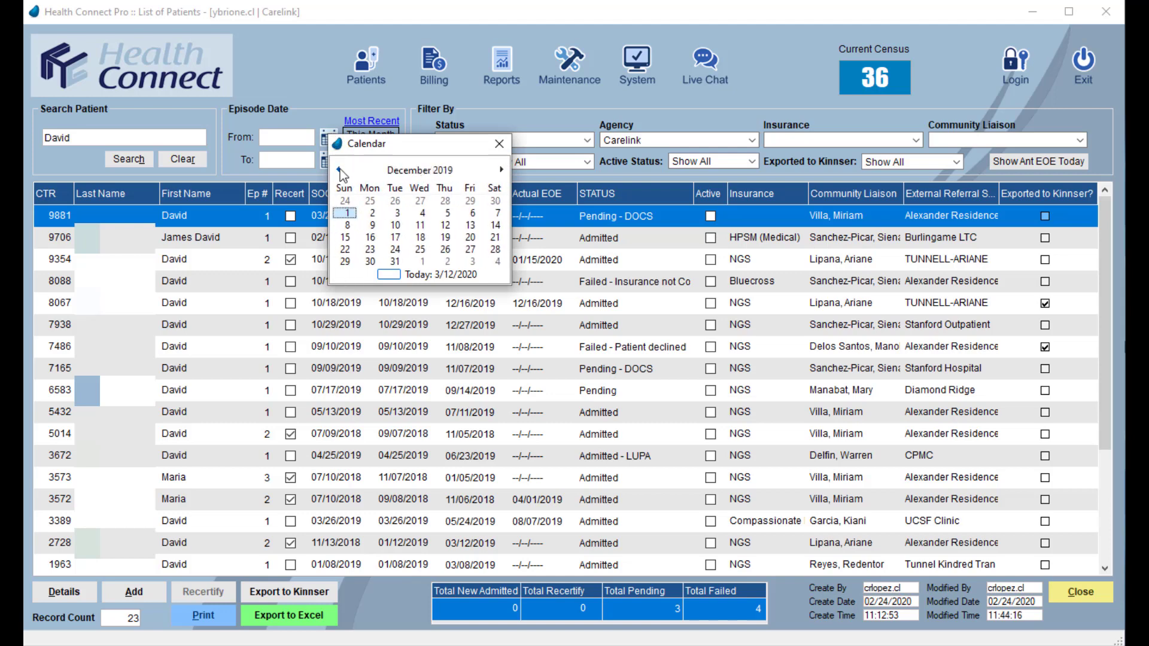
{"action": "left_click", "coordinate": [350, 214]}
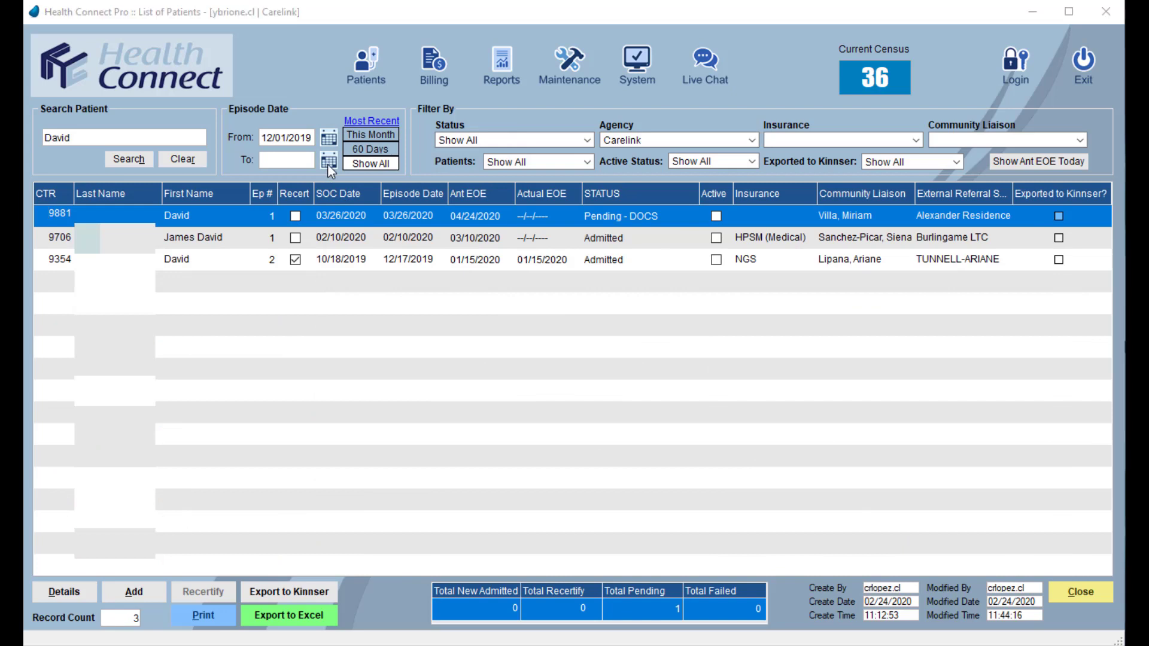
{"action": "left_click", "coordinate": [328, 164]}
{"action": "left_click", "coordinate": [475, 282]}
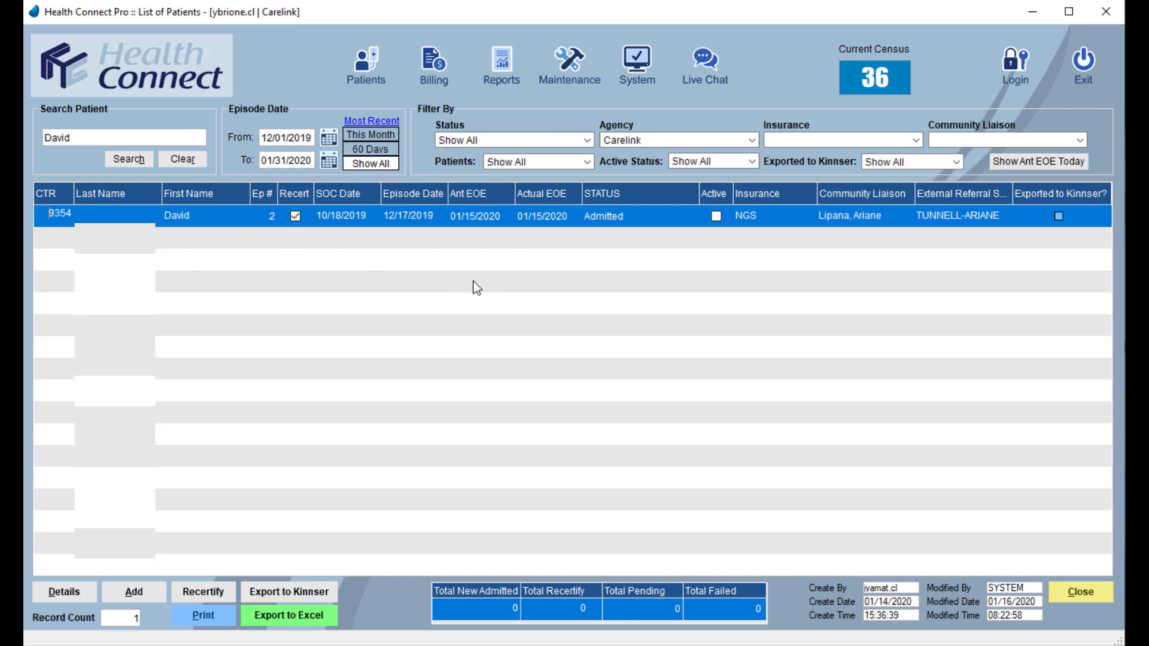
Step: Apply the This Month, 60 Days and Show All episode date ranges in turn, and clear the patient search
{"action": "left_click", "coordinate": [379, 133]}
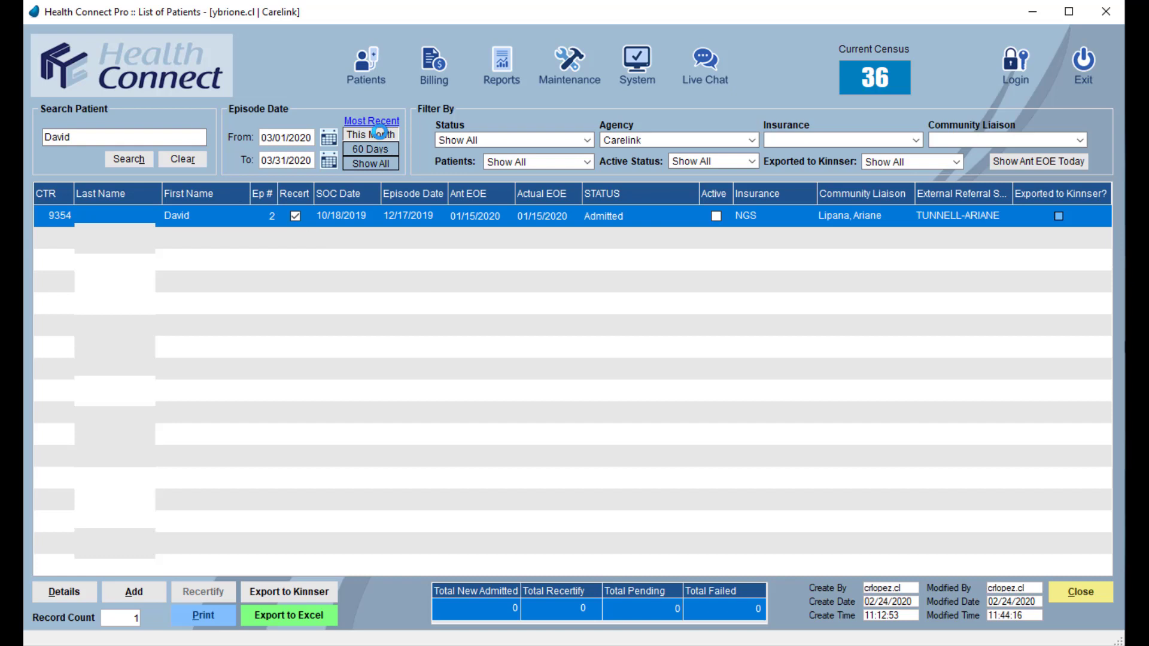
{"action": "left_click", "coordinate": [393, 150]}
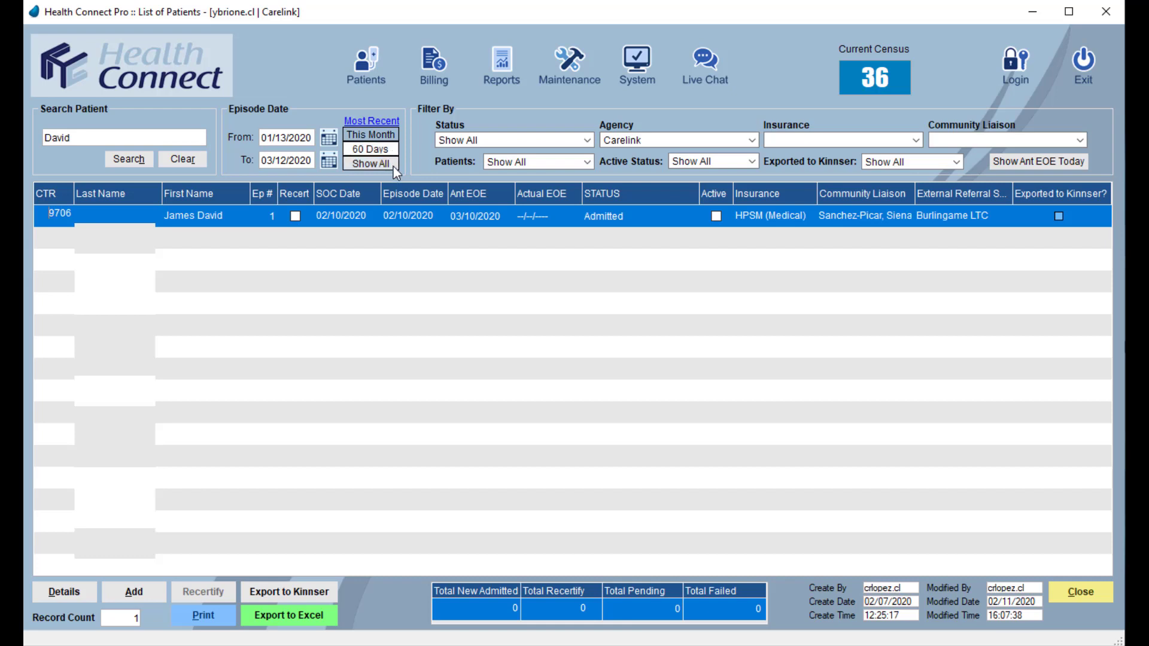
{"action": "left_click", "coordinate": [393, 164]}
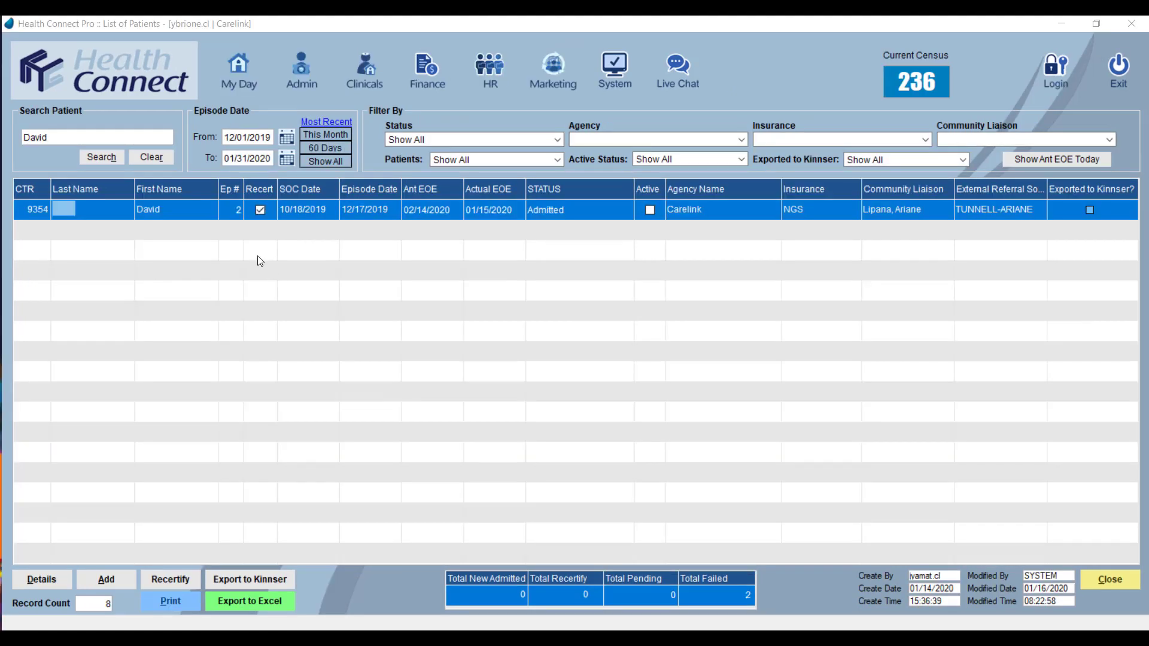
{"action": "left_click", "coordinate": [156, 158]}
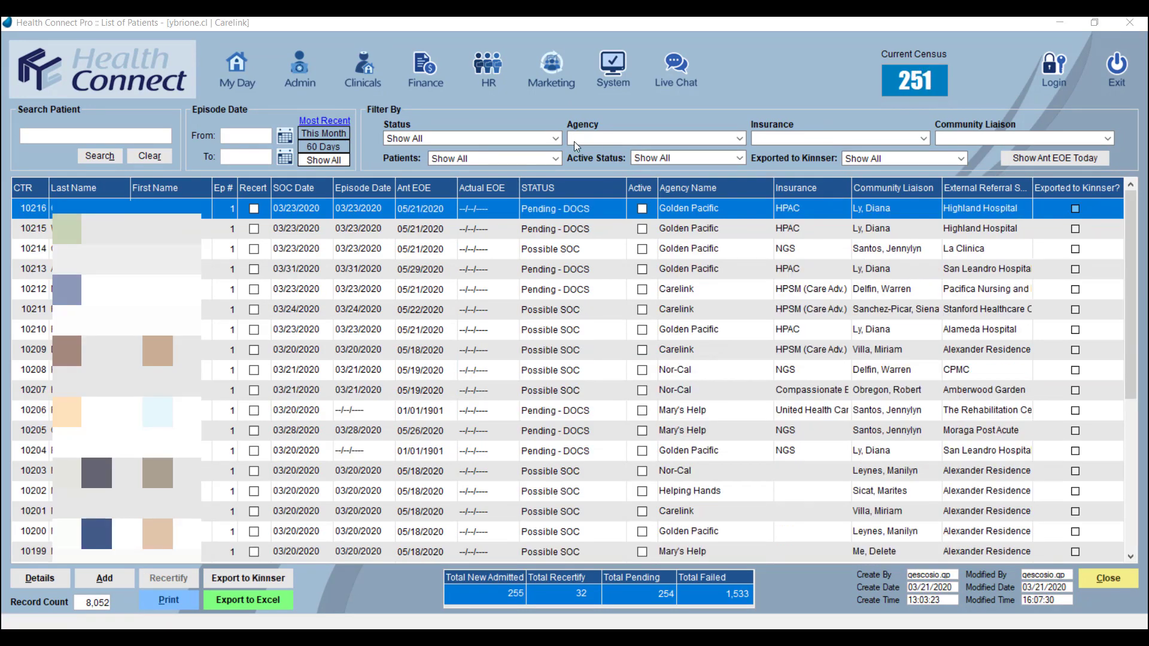
Step: Review the available Status filter options, from the pending and failed statuses through the admitted ones, without choosing any
{"action": "left_click", "coordinate": [555, 139]}
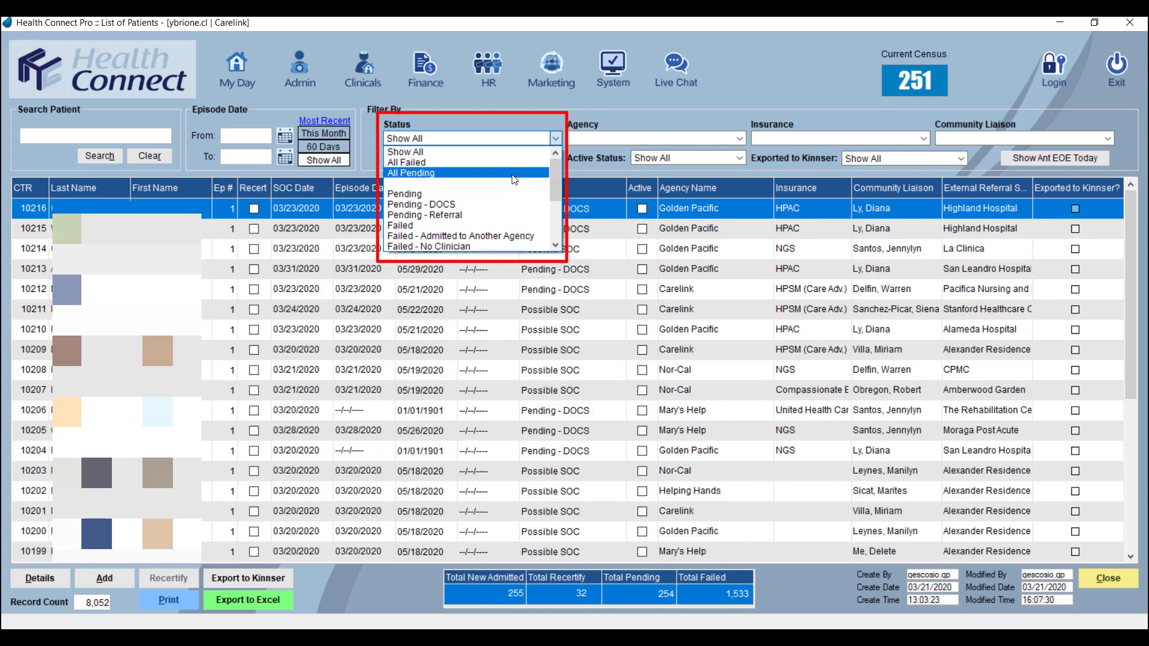
{"action": "mouse_move", "coordinate": [552, 179]}
{"action": "left_mouse_down"}
{"action": "mouse_move", "coordinate": [555, 234]}
{"action": "mouse_move", "coordinate": [556, 186]}
{"action": "left_mouse_up"}
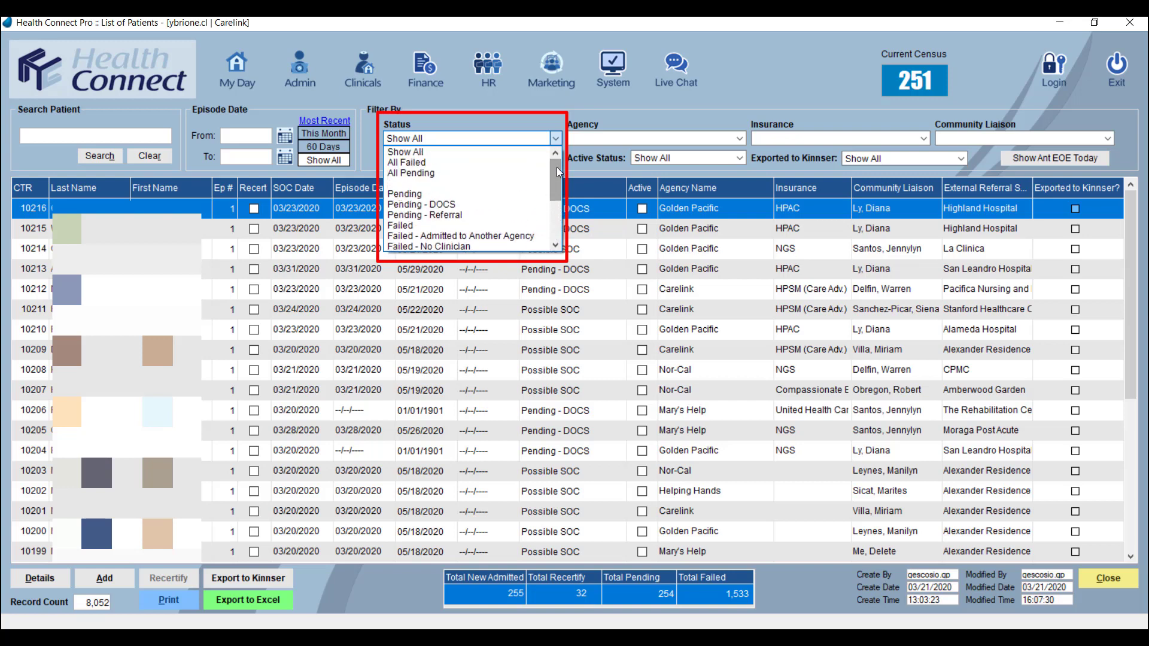
{"action": "scroll", "coordinate": [494, 189], "scroll_direction": "down", "scroll_amount": 1}
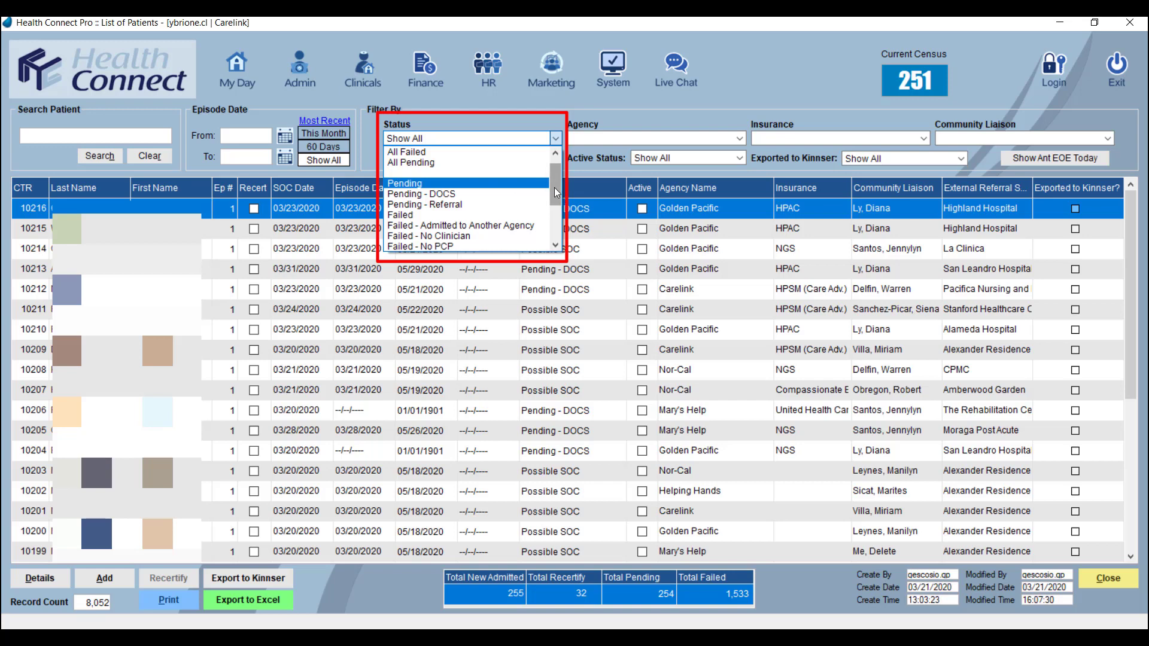
{"action": "scroll", "coordinate": [560, 202], "scroll_direction": "down", "scroll_amount": 1}
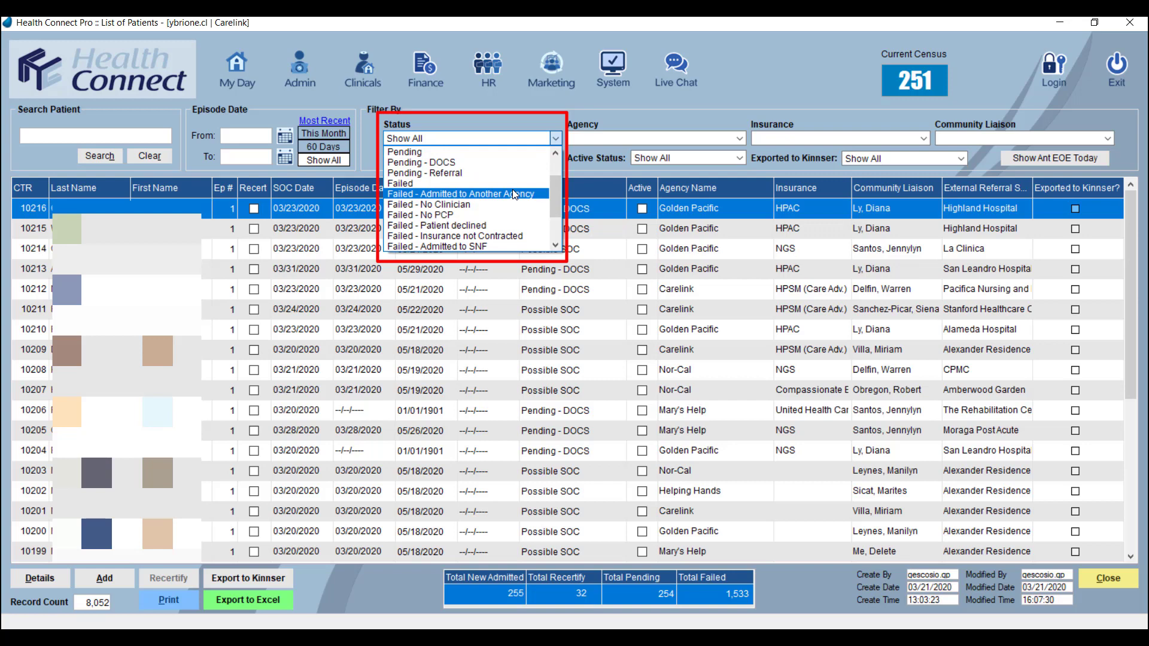
{"action": "left_click", "coordinate": [556, 247]}
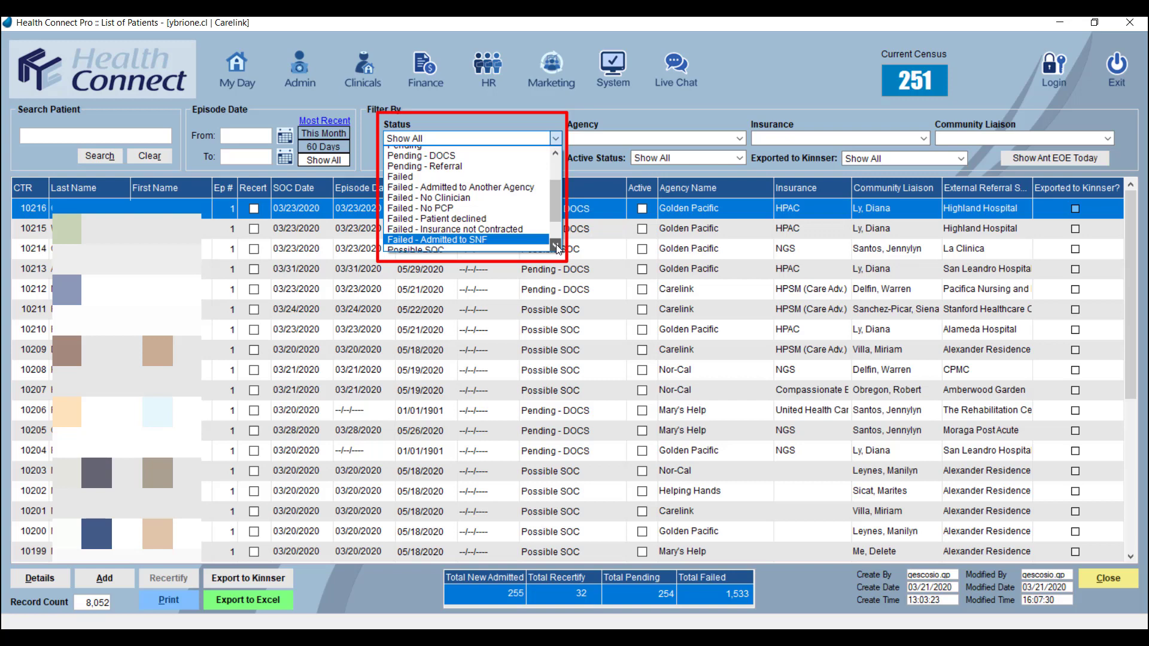
{"action": "left_click", "coordinate": [555, 244]}
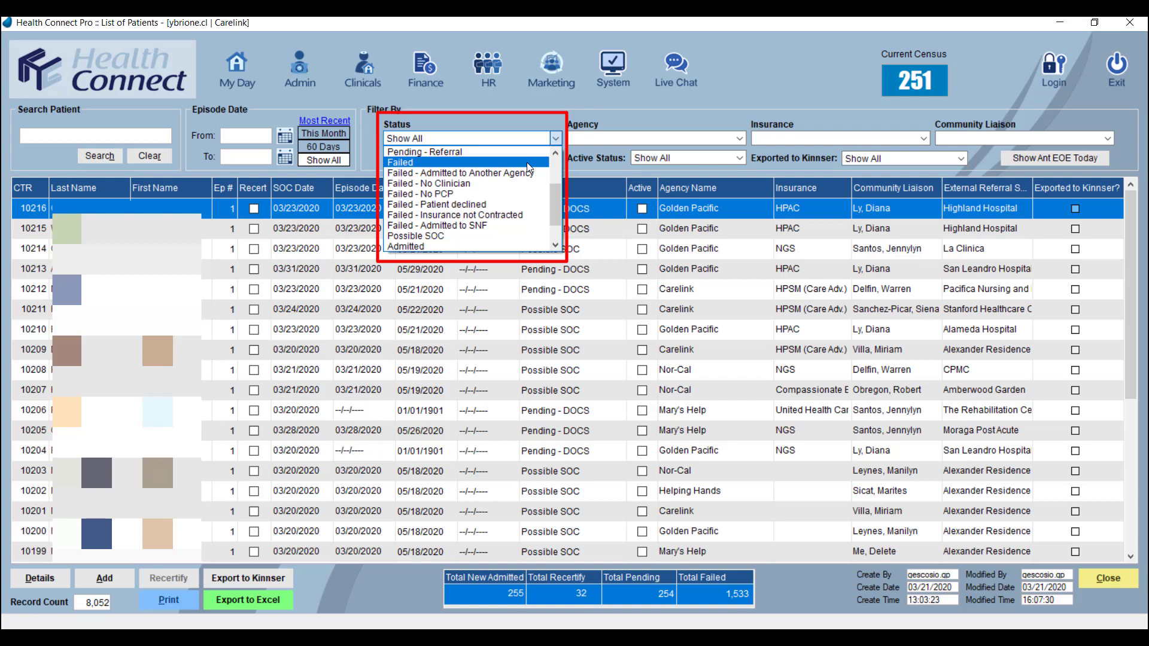
{"action": "scroll", "coordinate": [549, 200], "scroll_direction": "down", "scroll_amount": 1}
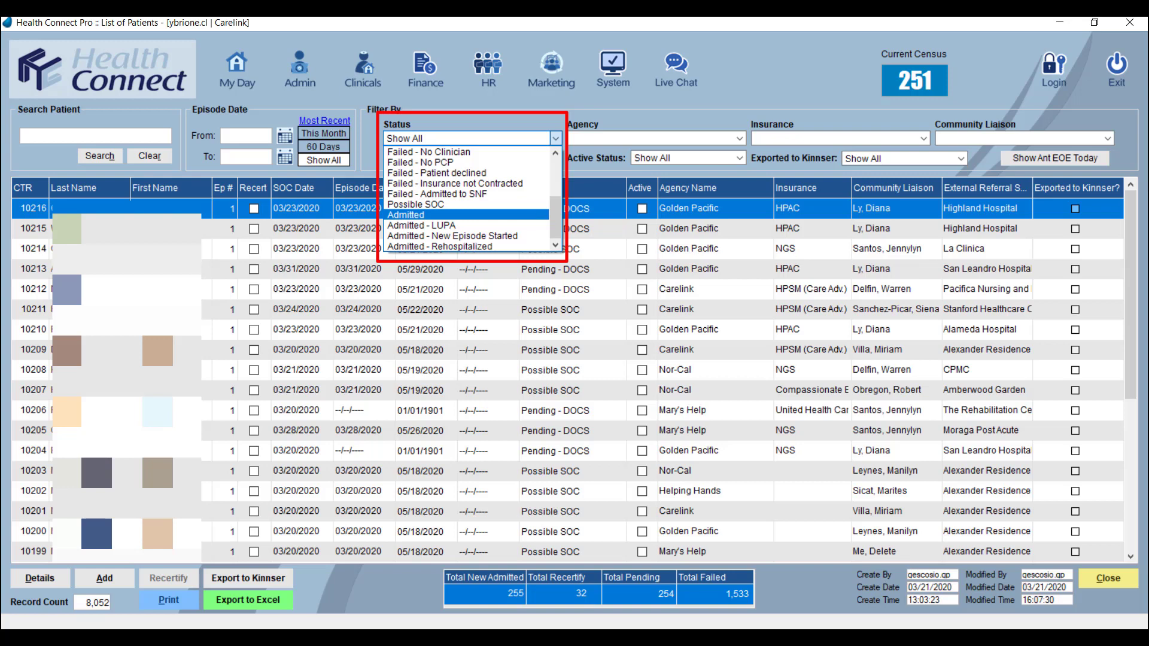
{"action": "left_click", "coordinate": [615, 228]}
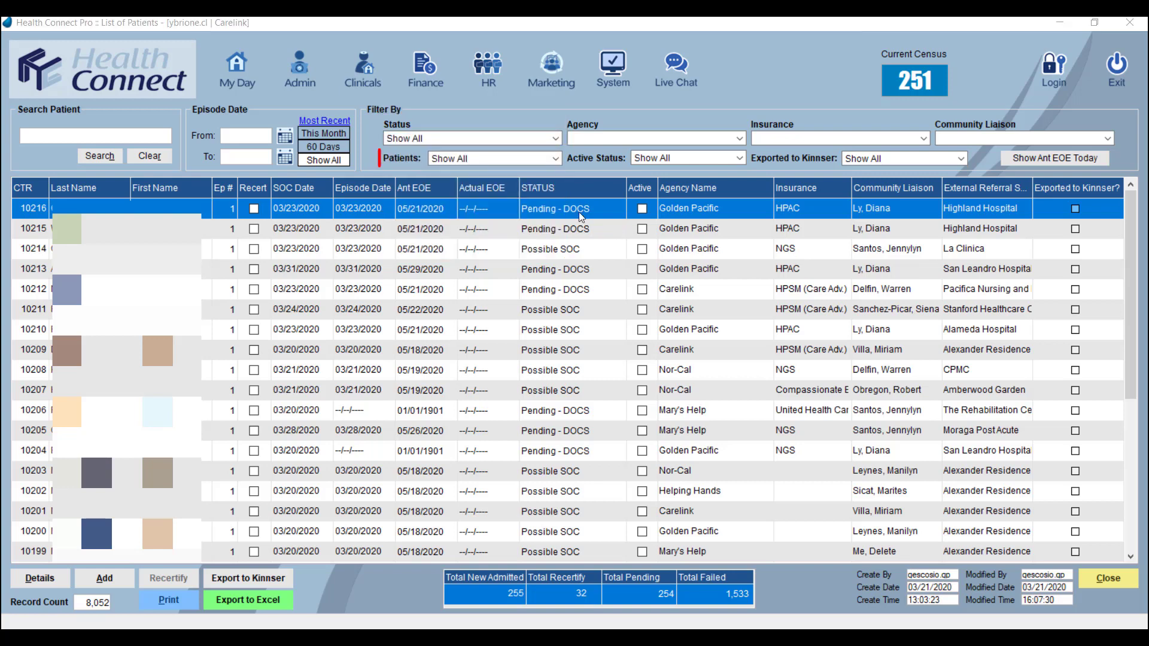
Step: Filter the patient list to Recertified Patients and to the Carelink agency
{"action": "left_click", "coordinate": [557, 158]}
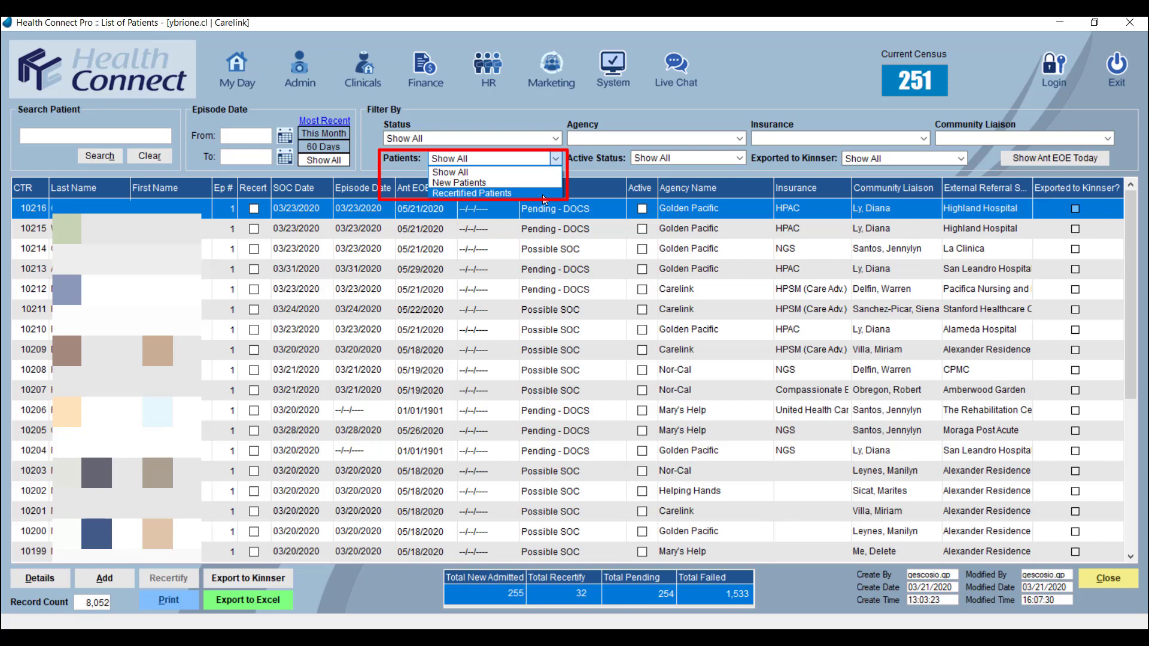
{"action": "left_click", "coordinate": [543, 195]}
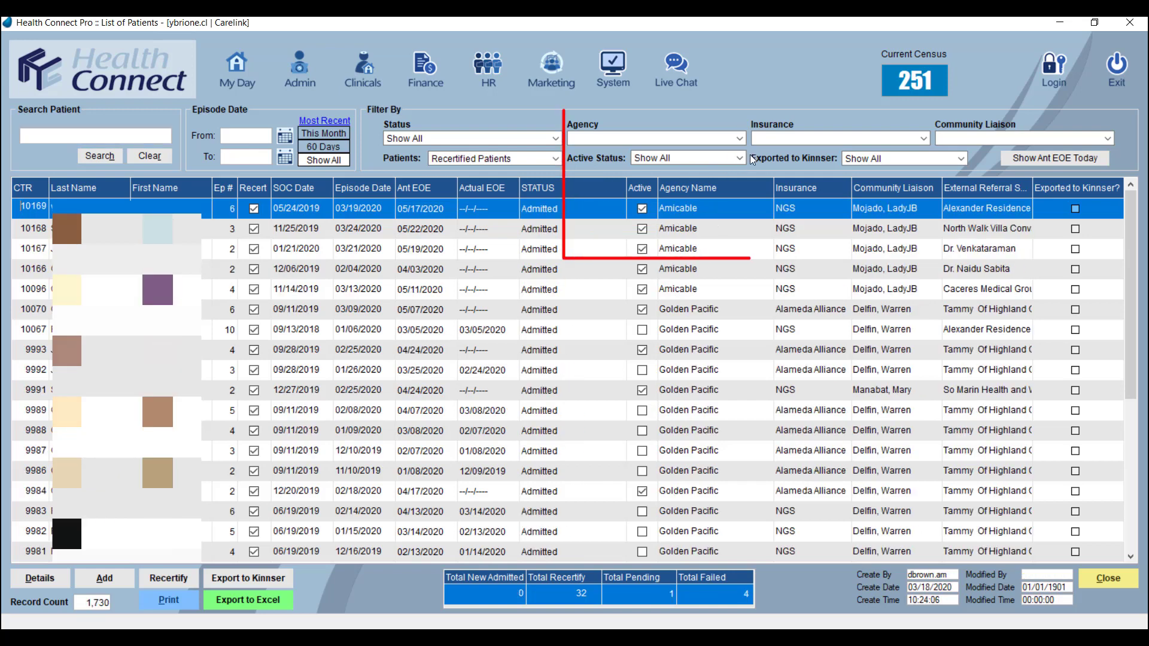
{"action": "left_click", "coordinate": [740, 139]}
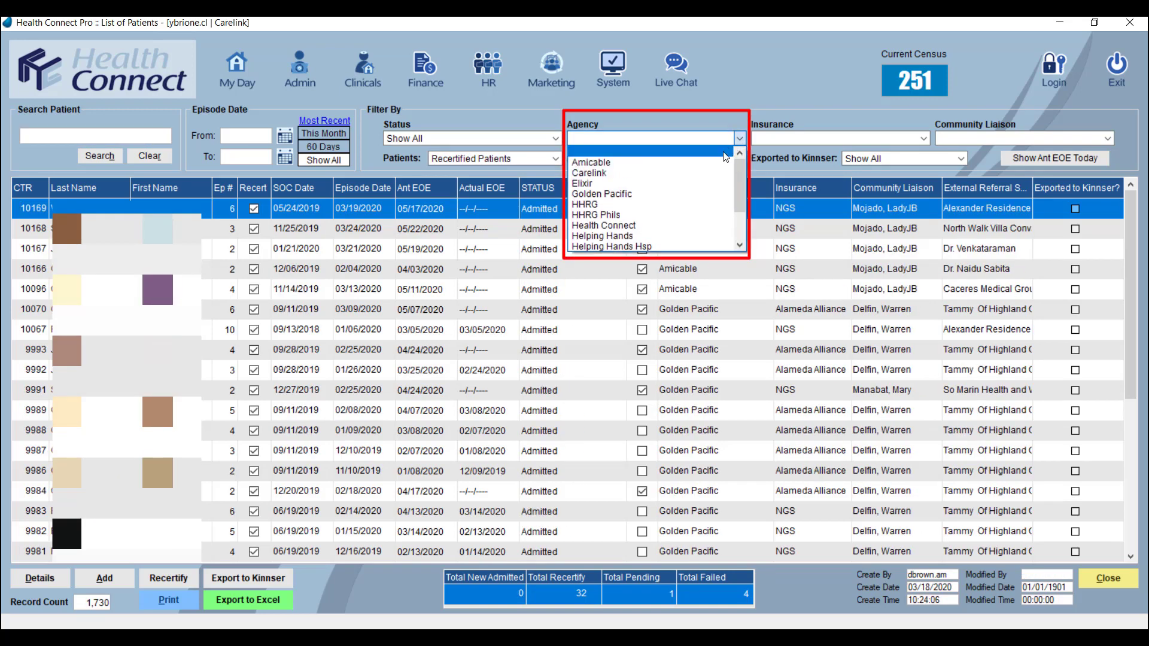
{"action": "left_click", "coordinate": [719, 174]}
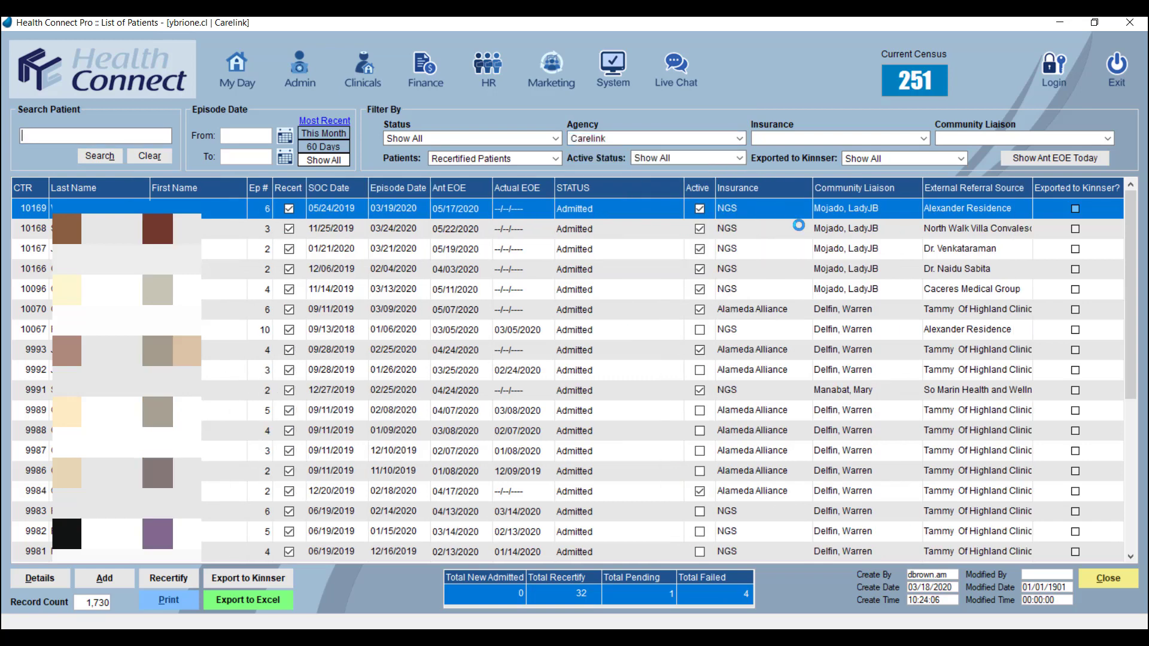
Step: Filter the patient list by NGS insurance and by one community liaison's name
{"action": "left_click", "coordinate": [925, 138]}
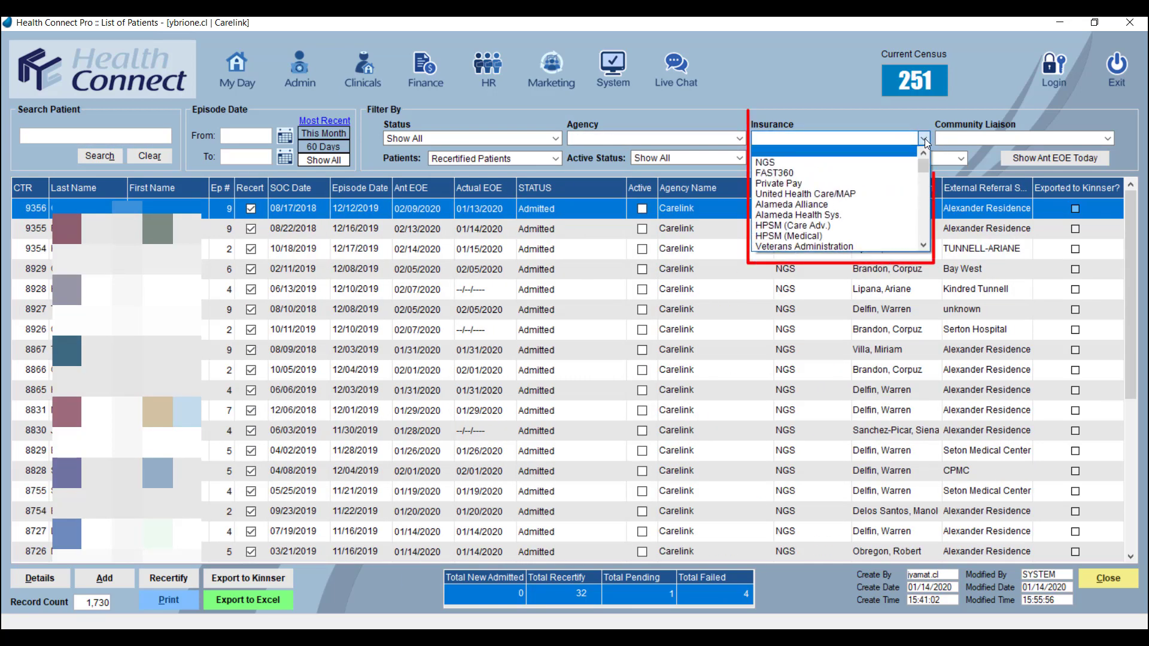
{"action": "left_click", "coordinate": [908, 166]}
{"action": "left_click", "coordinate": [1109, 139]}
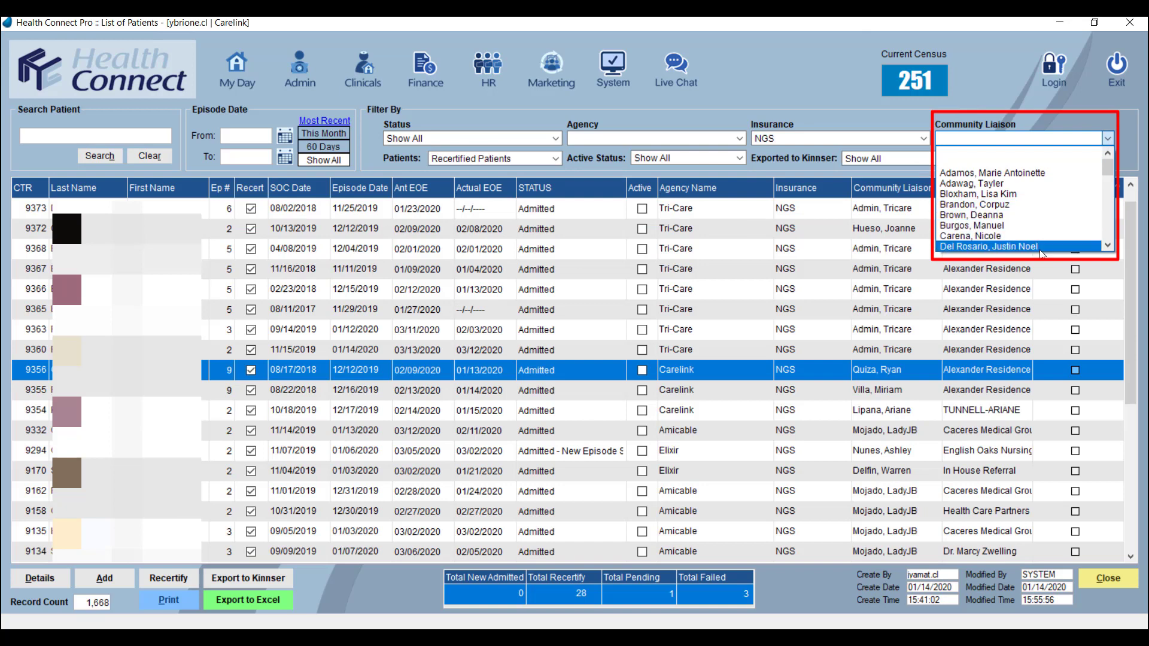
{"action": "scroll", "coordinate": [1041, 227], "scroll_direction": "down", "scroll_amount": 3}
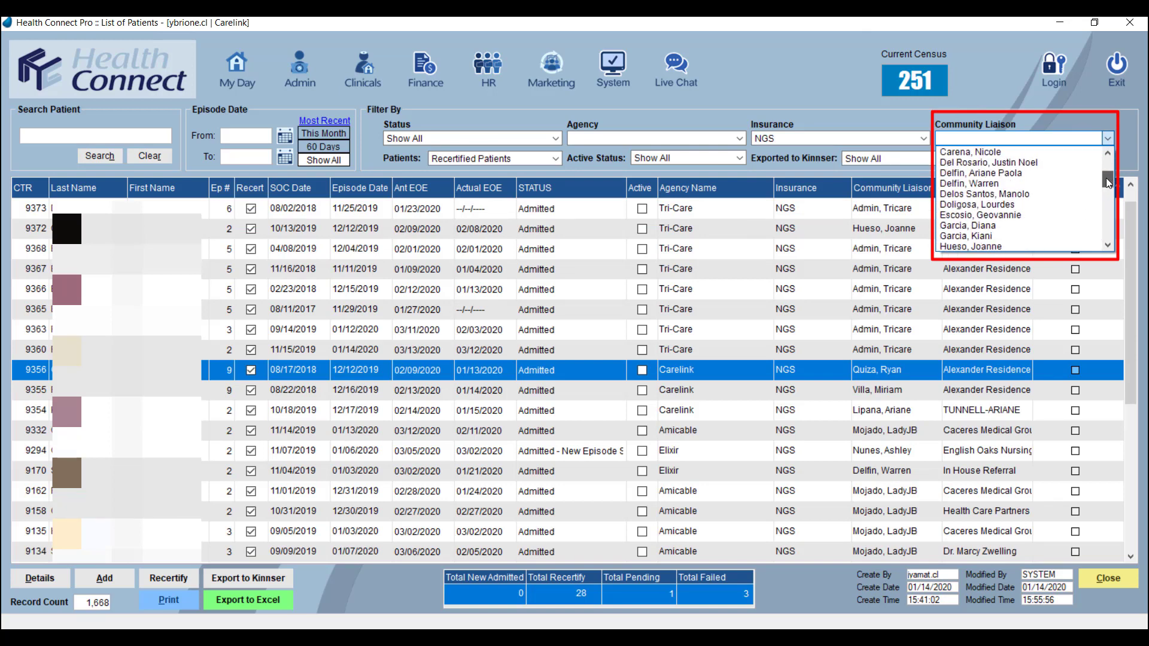
{"action": "left_click", "coordinate": [1032, 177]}
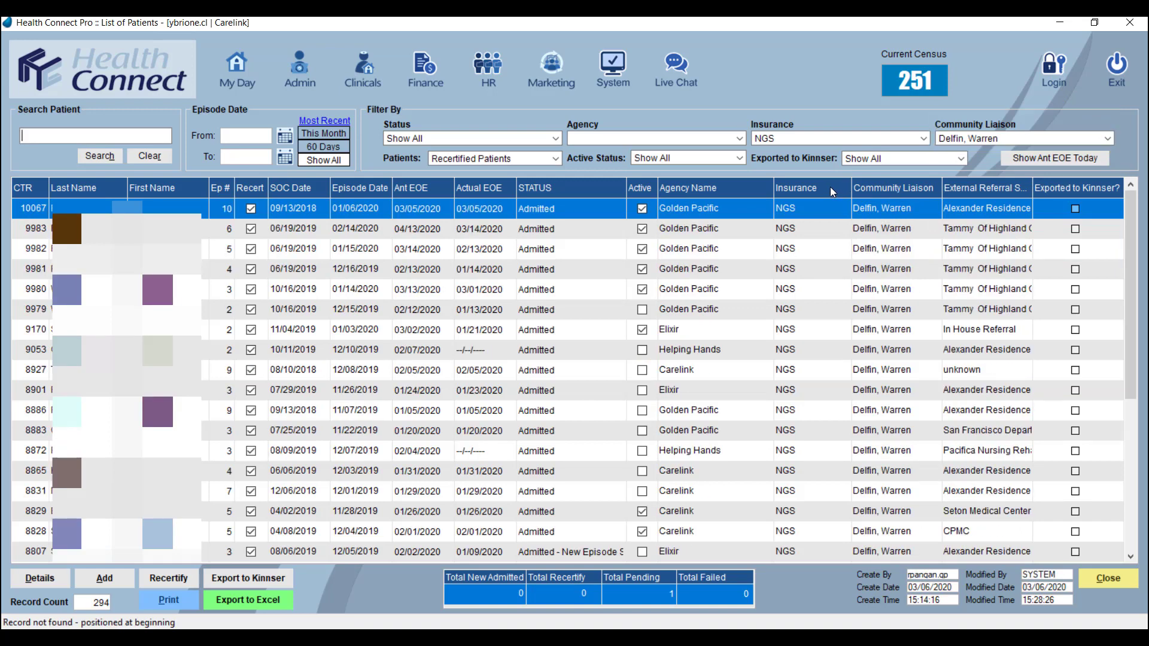
Step: Review the Active Status filter options without choosing one
{"action": "left_click", "coordinate": [741, 158]}
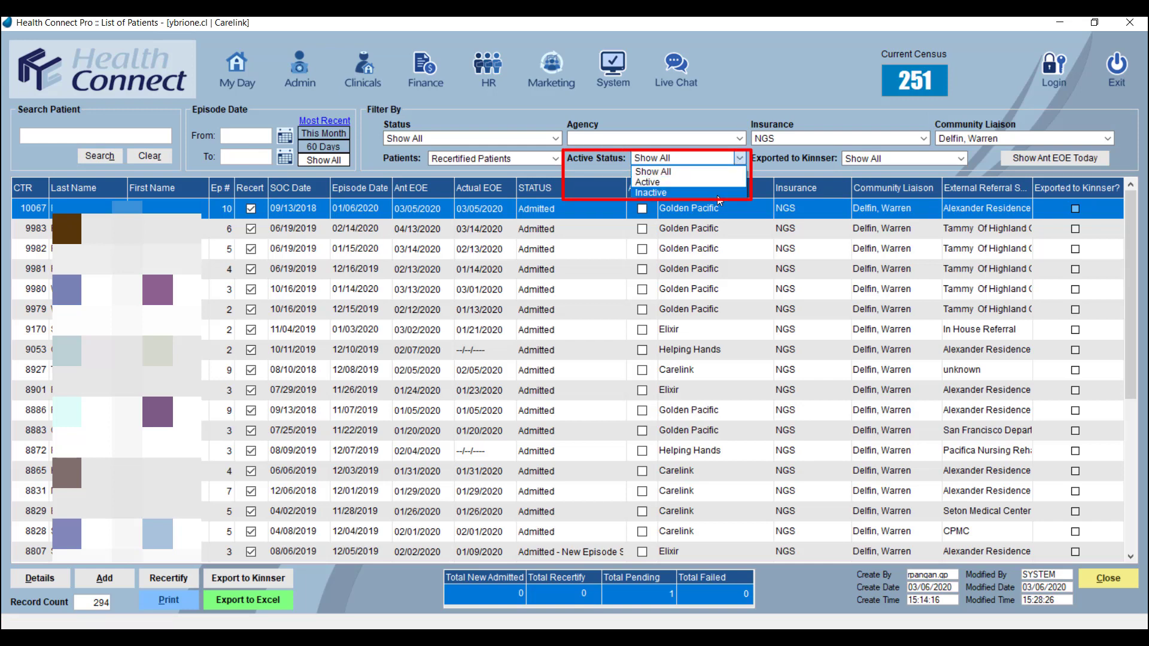
{"action": "left_click", "coordinate": [786, 171]}
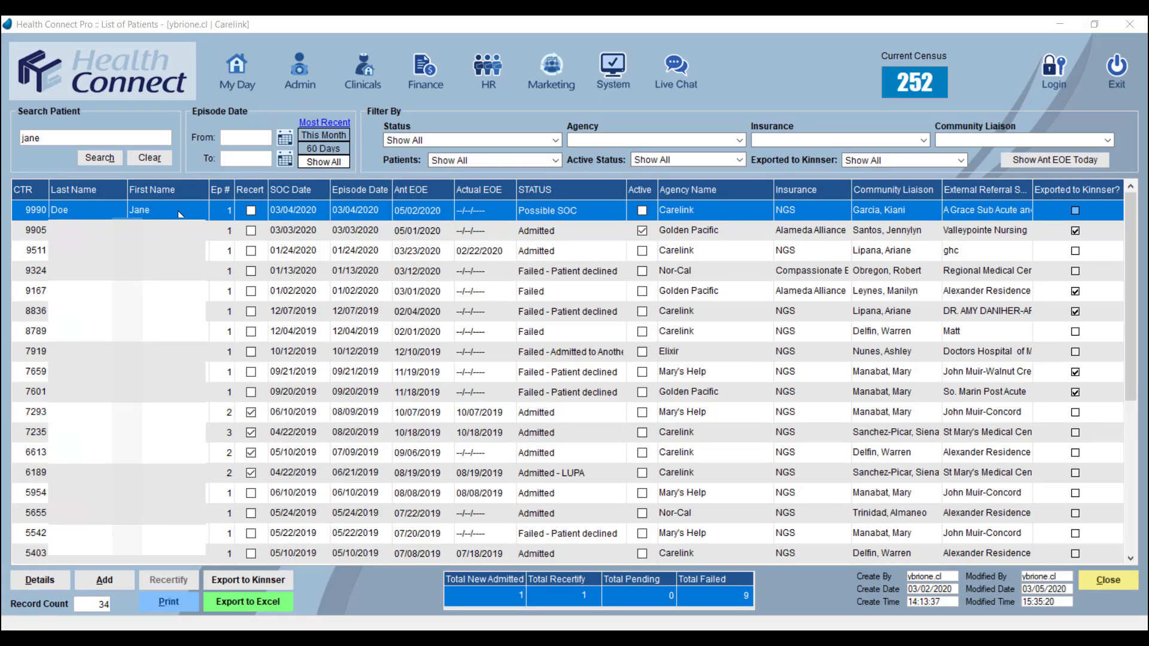
Step: Open the first listed patient's details, set the case status to Admitted - LUPA, and close the record without saving
{"action": "left_click", "coordinate": [39, 580]}
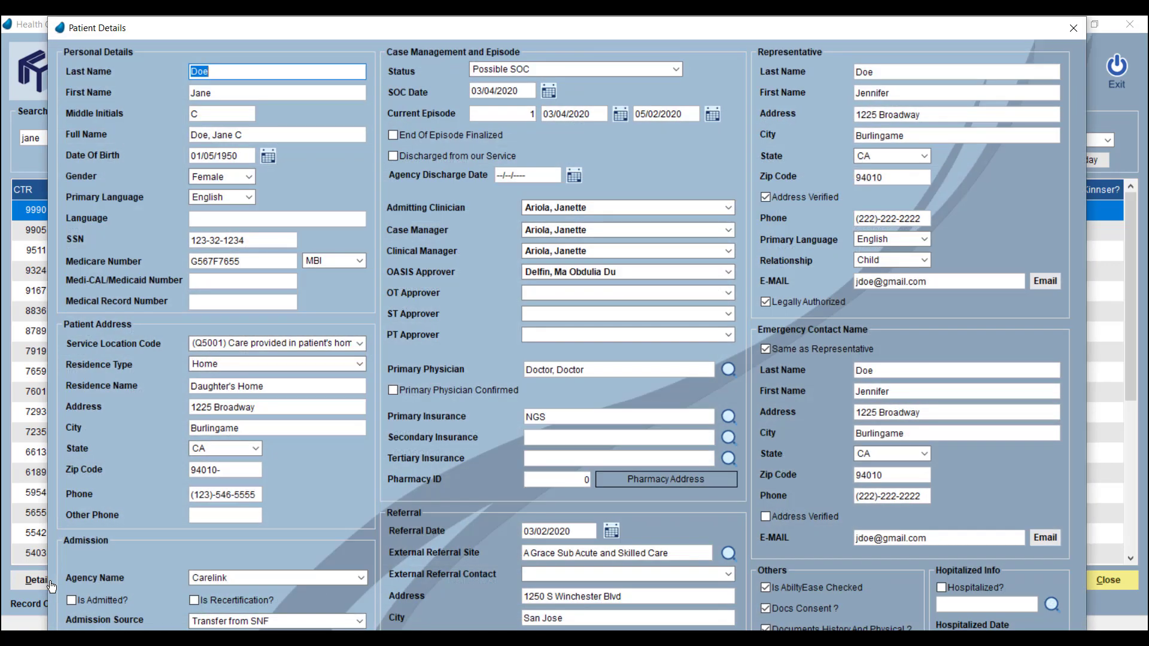
{"action": "left_click", "coordinate": [676, 70]}
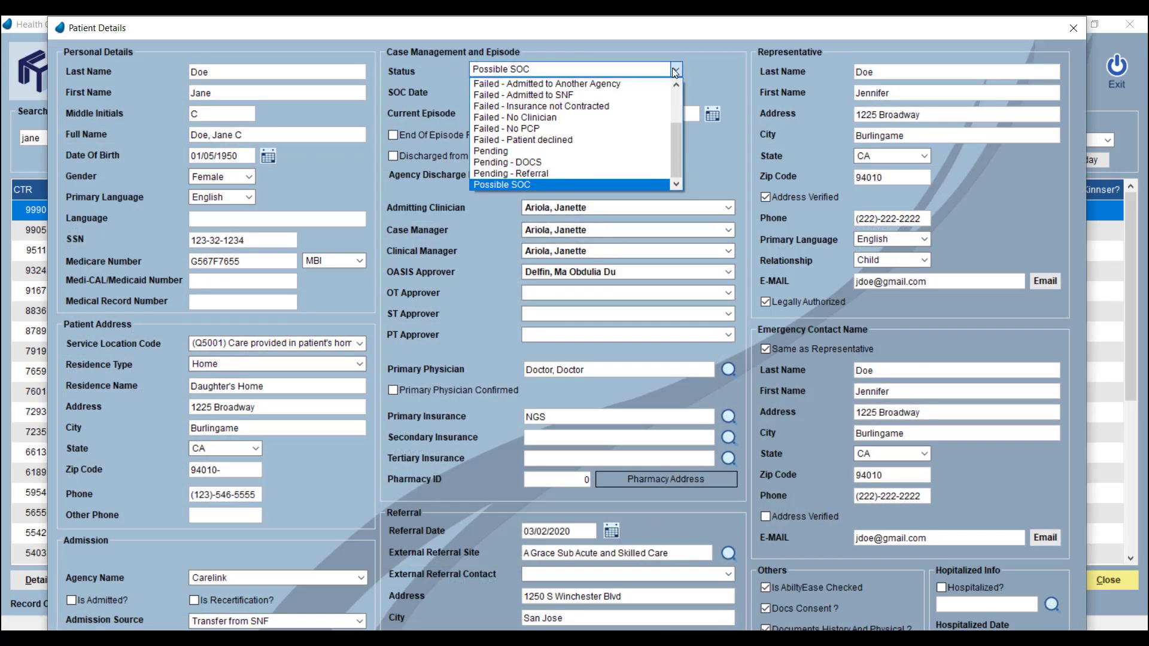
{"action": "left_click_drag", "start_coordinate": [682, 148], "coordinate": [676, 123]}
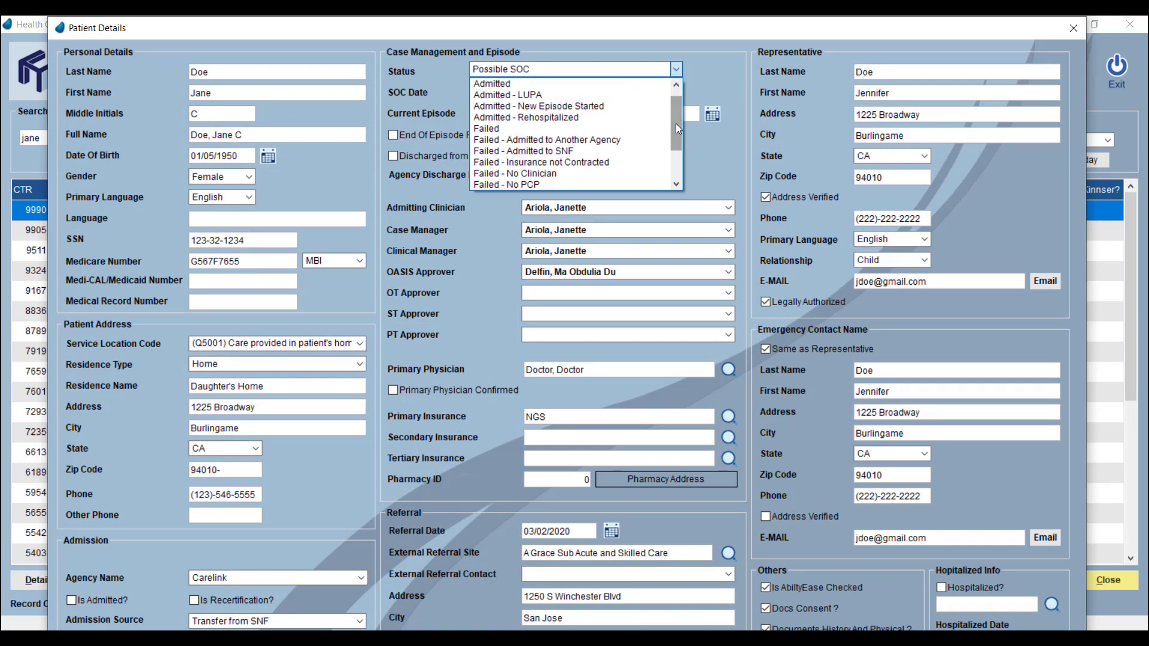
{"action": "left_click", "coordinate": [598, 96]}
{"action": "scroll", "coordinate": [1078, 554], "scroll_direction": "down", "scroll_amount": 3}
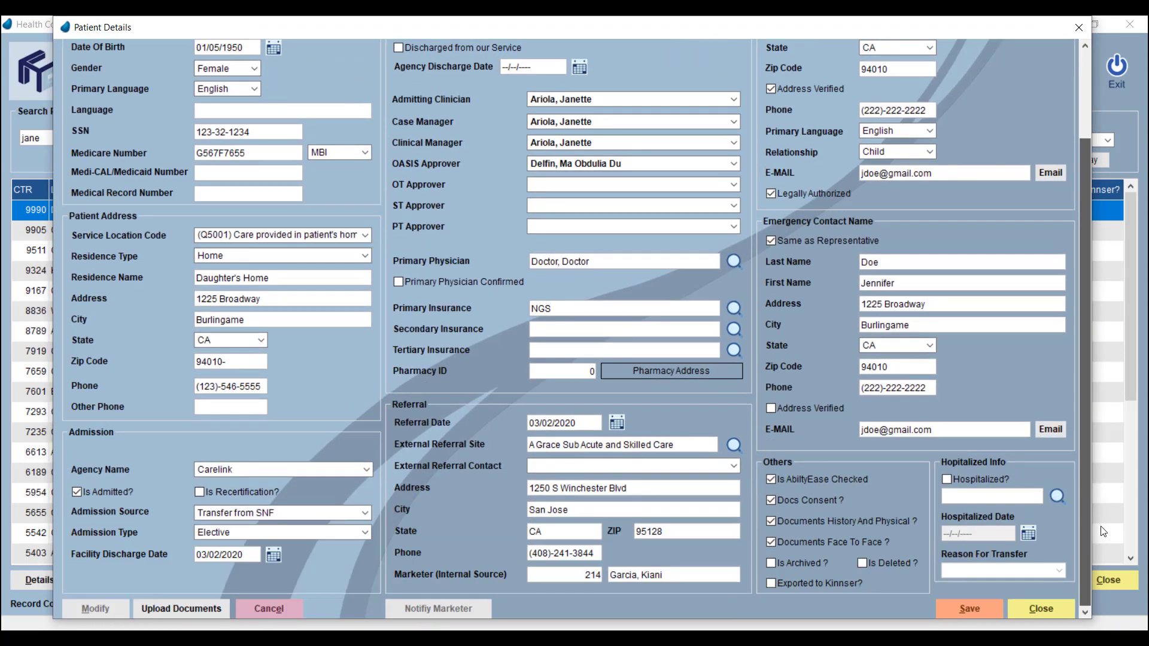
{"action": "left_click", "coordinate": [1053, 617]}
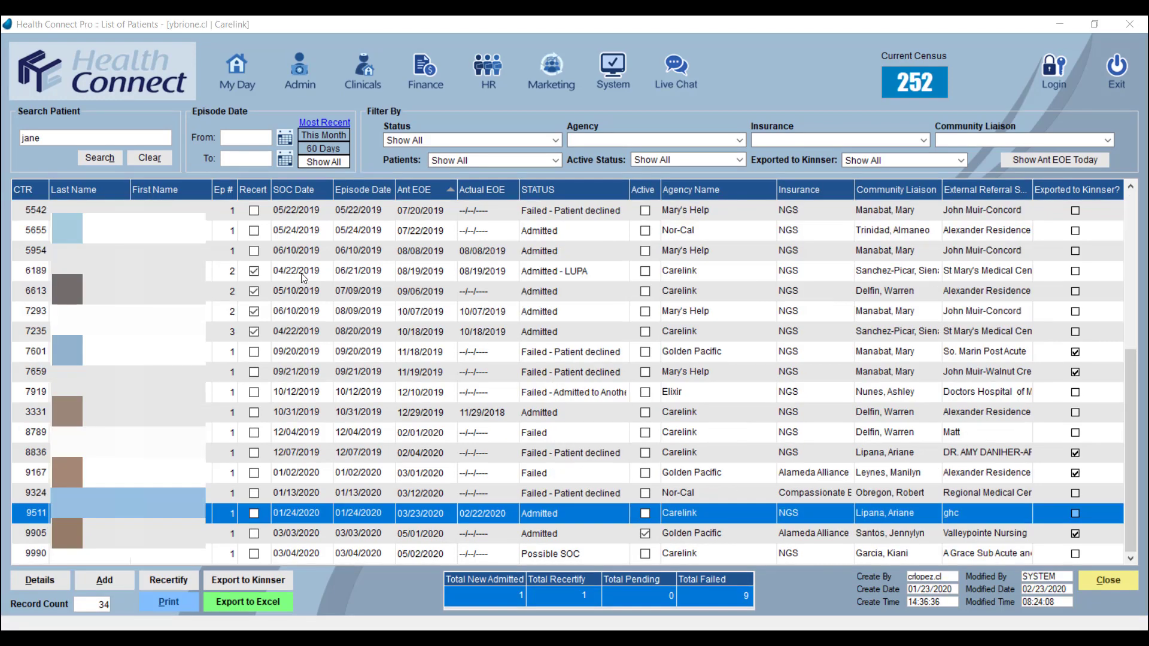
Step: Start recertifying the highlighted patient, but decline creating the new Recert Episode
{"action": "left_click", "coordinate": [190, 585]}
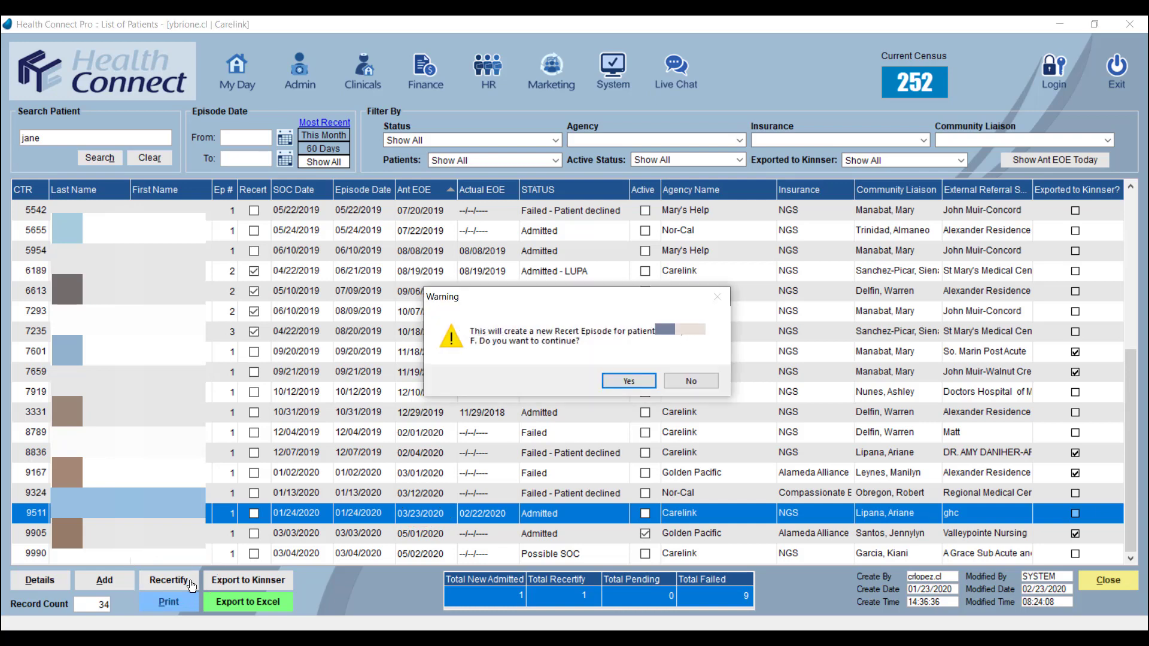
{"action": "left_click", "coordinate": [704, 383]}
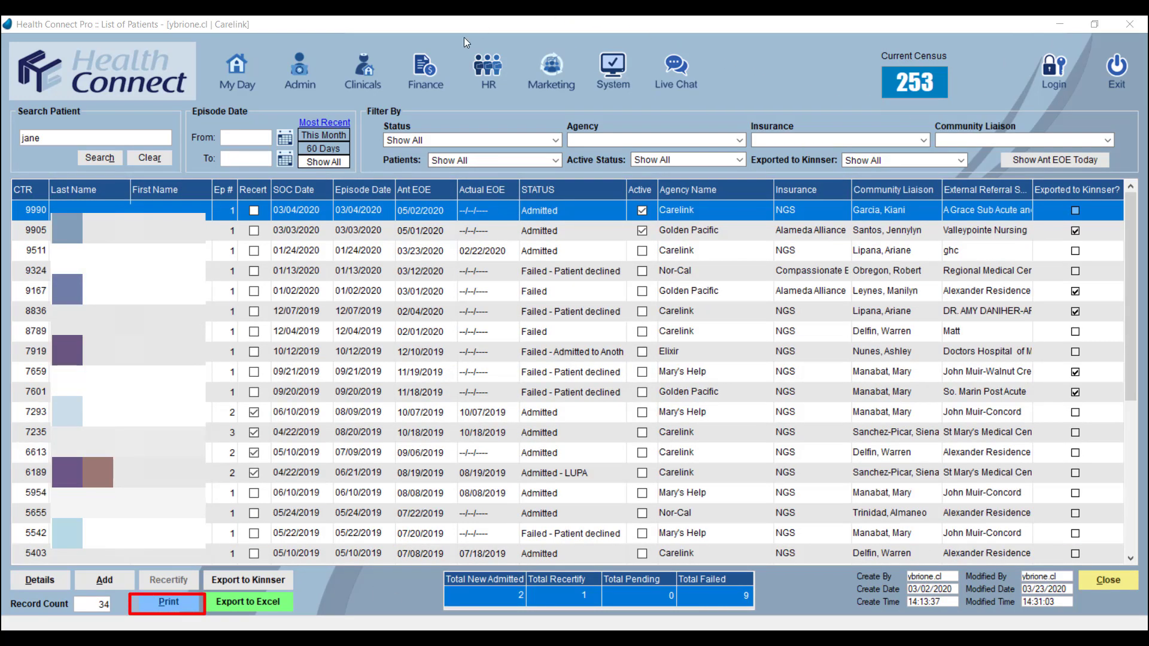
Step: Set up a patient list printout for all patients with all SOC dates and a Create Date ending 03/23/2020
{"action": "left_click", "coordinate": [134, 205]}
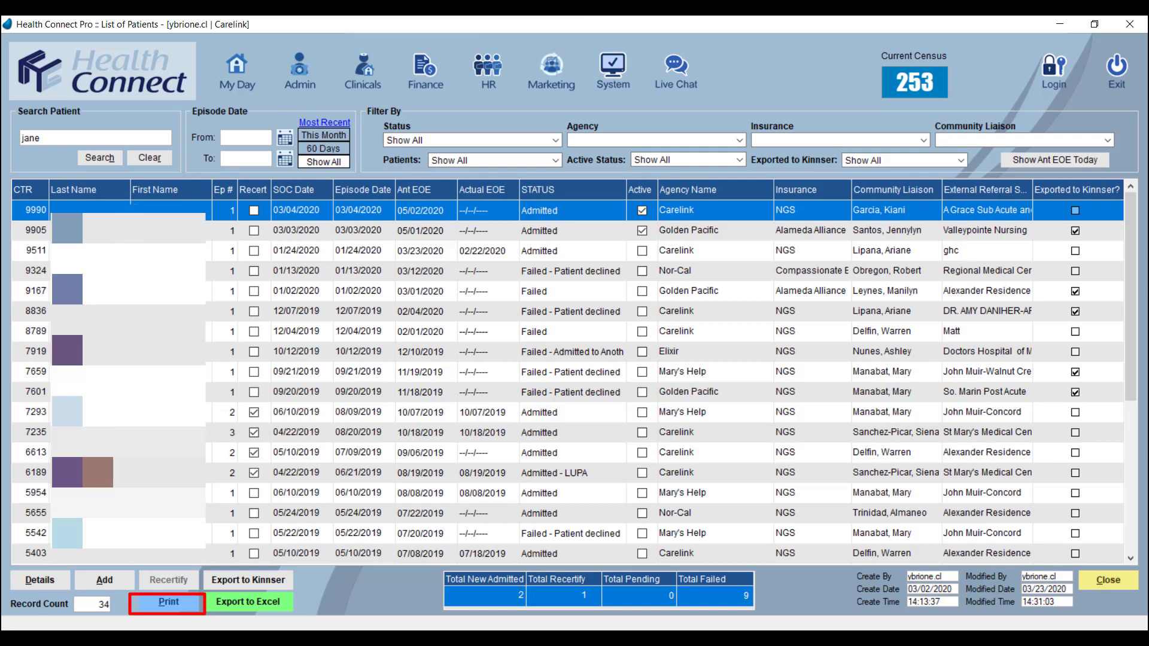
{"action": "left_click", "coordinate": [170, 603]}
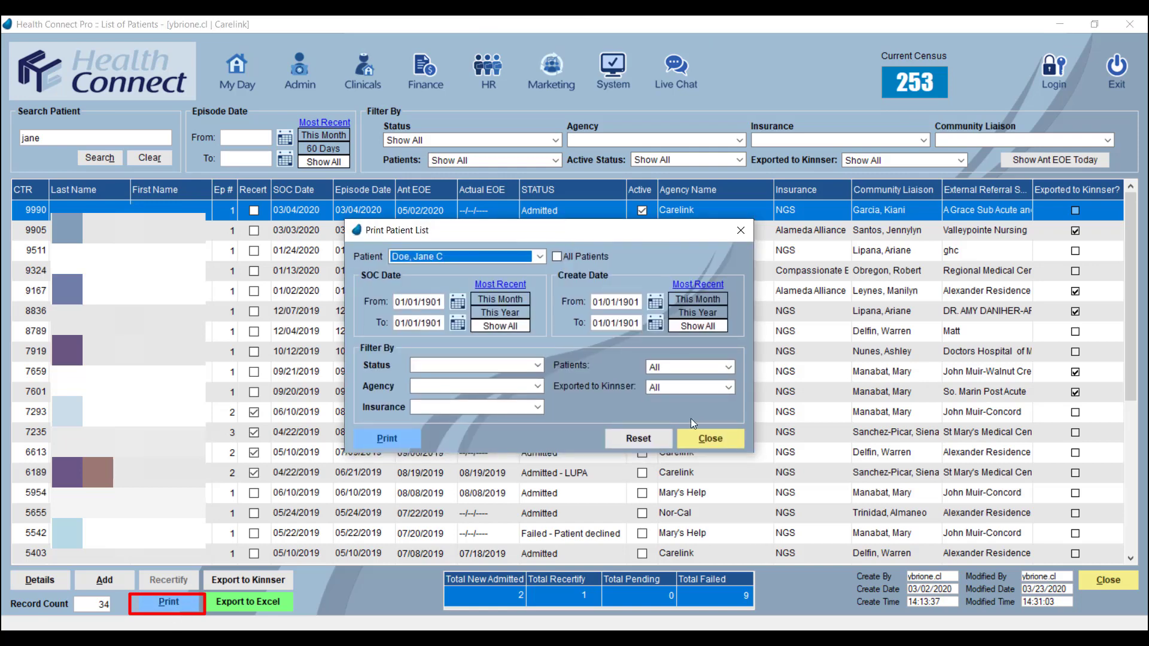
{"action": "left_click", "coordinate": [558, 256]}
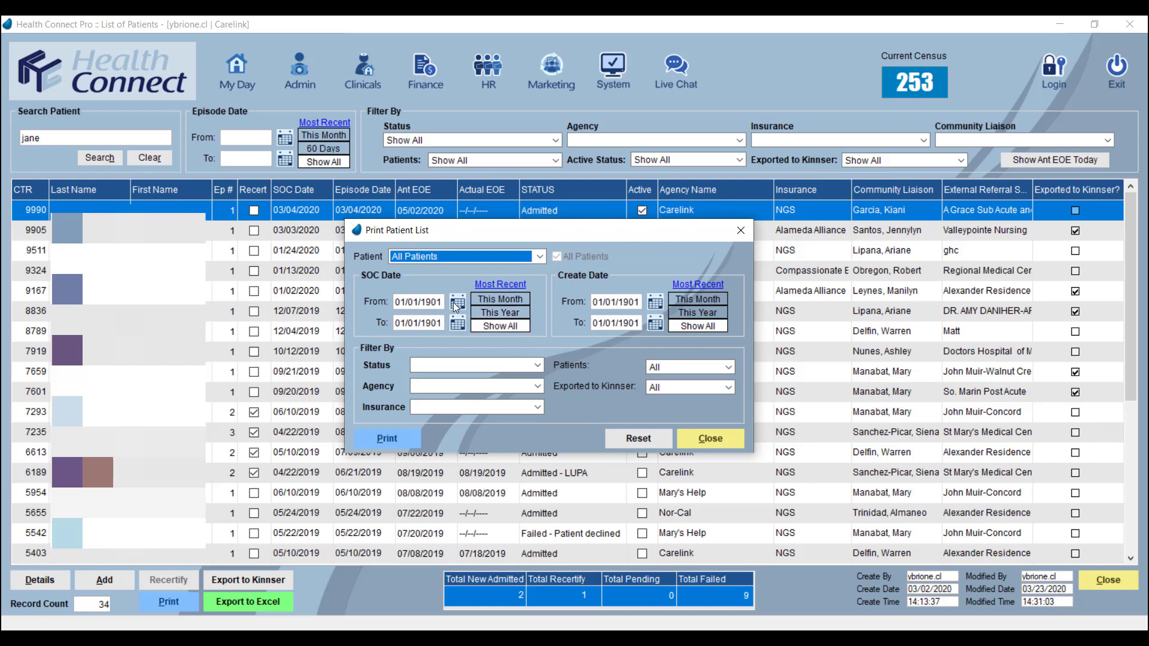
{"action": "left_click", "coordinate": [520, 299]}
{"action": "left_click", "coordinate": [524, 313]}
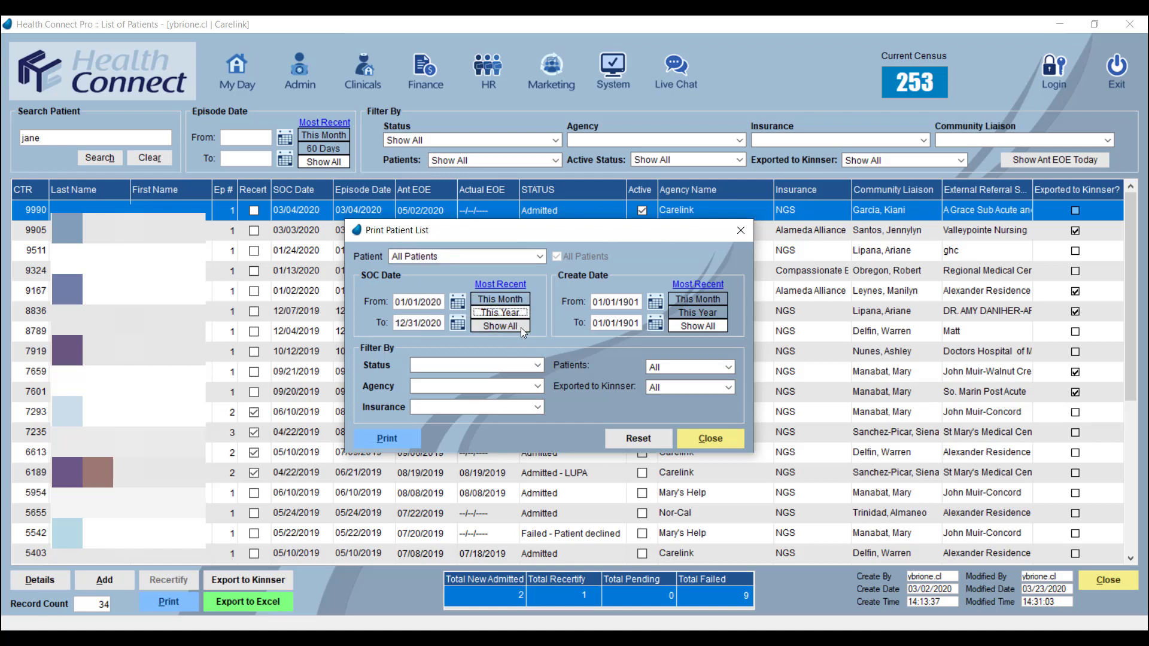
{"action": "left_click", "coordinate": [522, 328]}
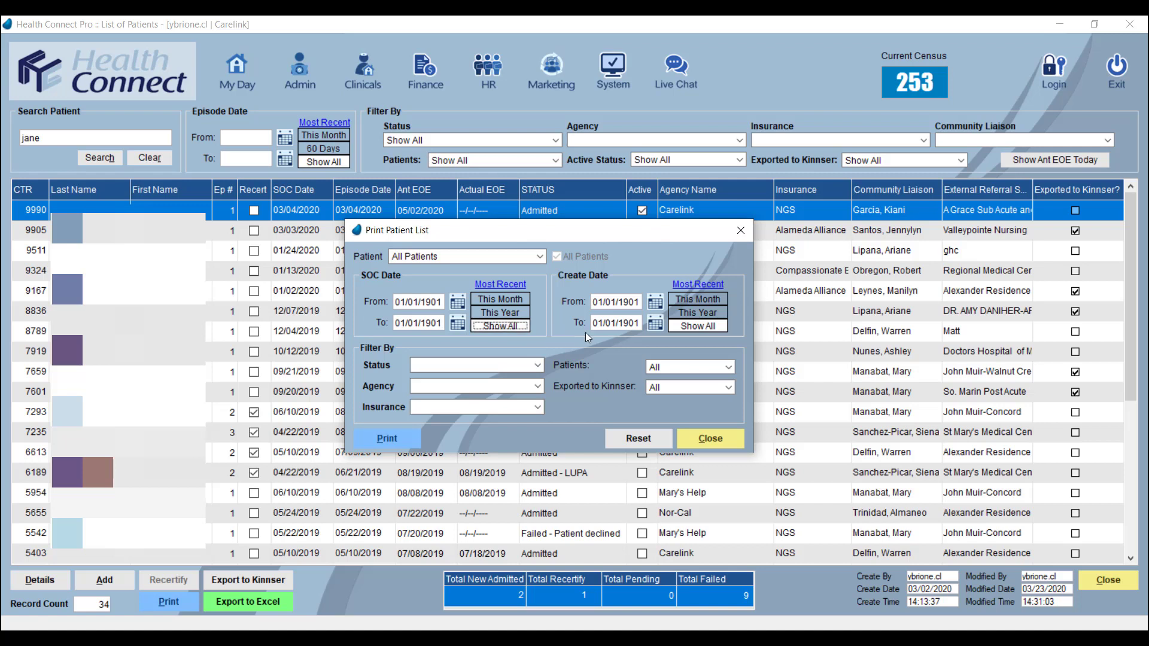
{"action": "left_click", "coordinate": [660, 328]}
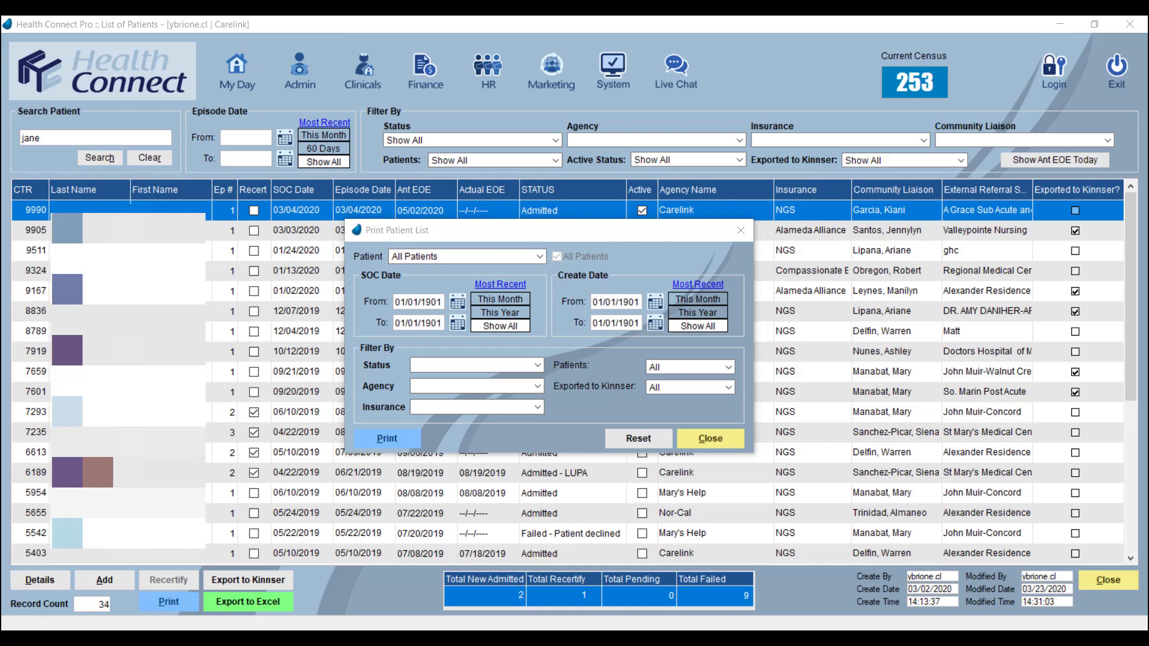
Step: Filter the printout by Admitted status, the Carelink agency and NGS insurance
{"action": "left_click", "coordinate": [523, 365]}
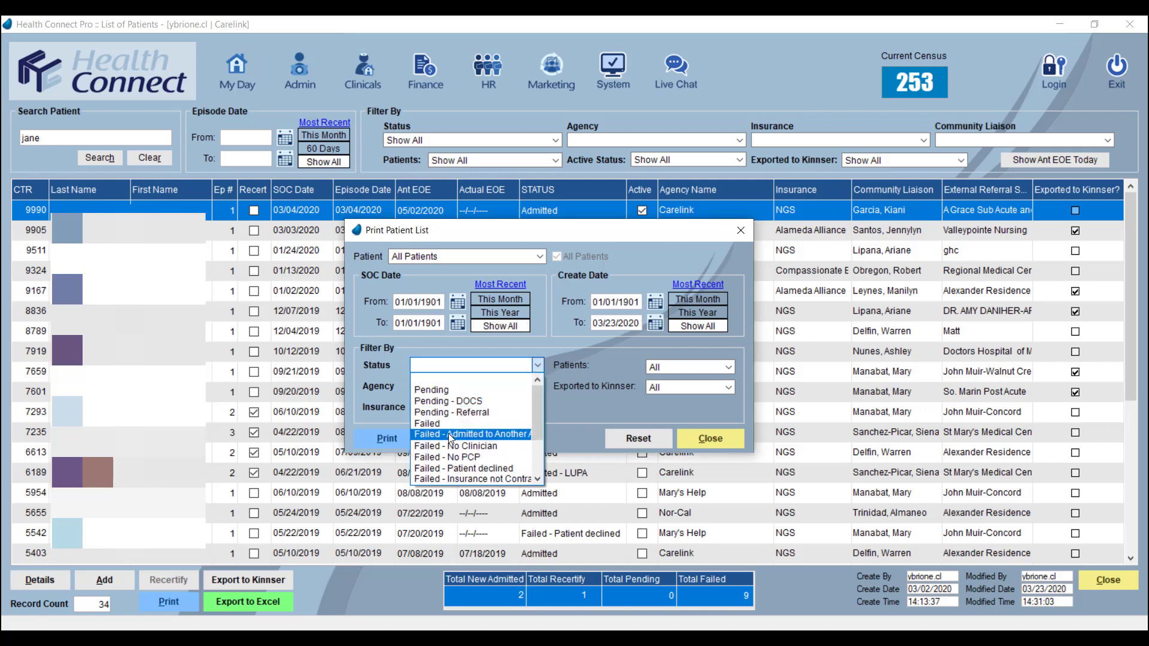
{"action": "left_click_drag", "start_coordinate": [541, 400], "coordinate": [536, 458]}
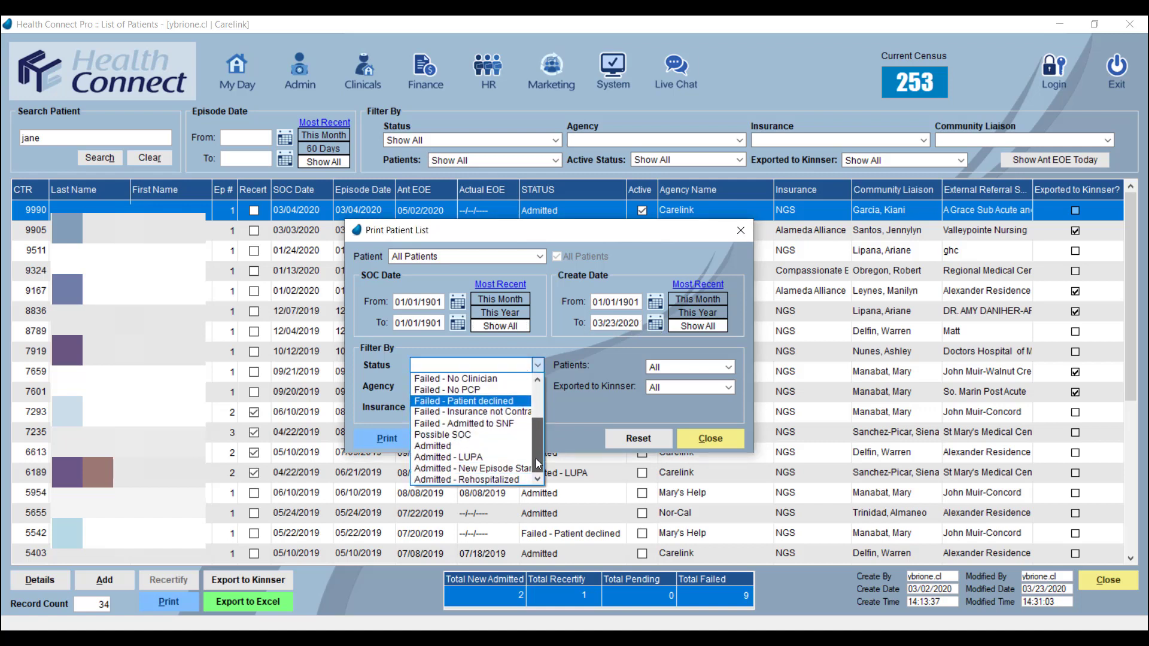
{"action": "left_click", "coordinate": [476, 447]}
{"action": "left_click", "coordinate": [539, 386]}
{"action": "left_click", "coordinate": [469, 423]}
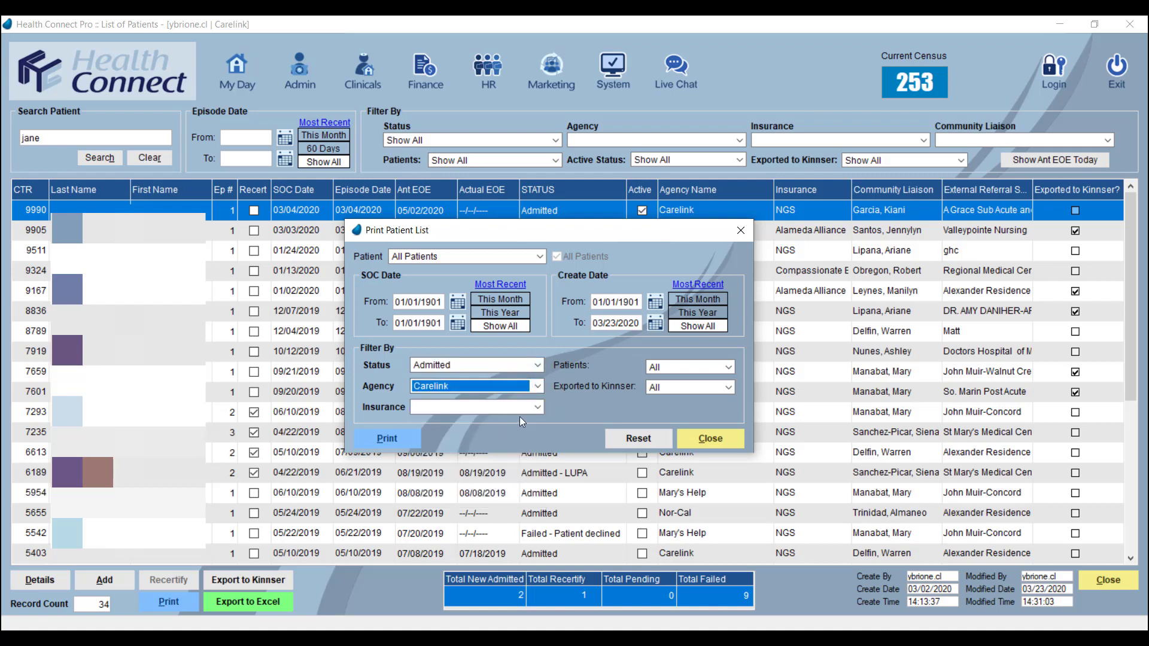
{"action": "left_click", "coordinate": [540, 408]}
{"action": "left_click", "coordinate": [489, 429]}
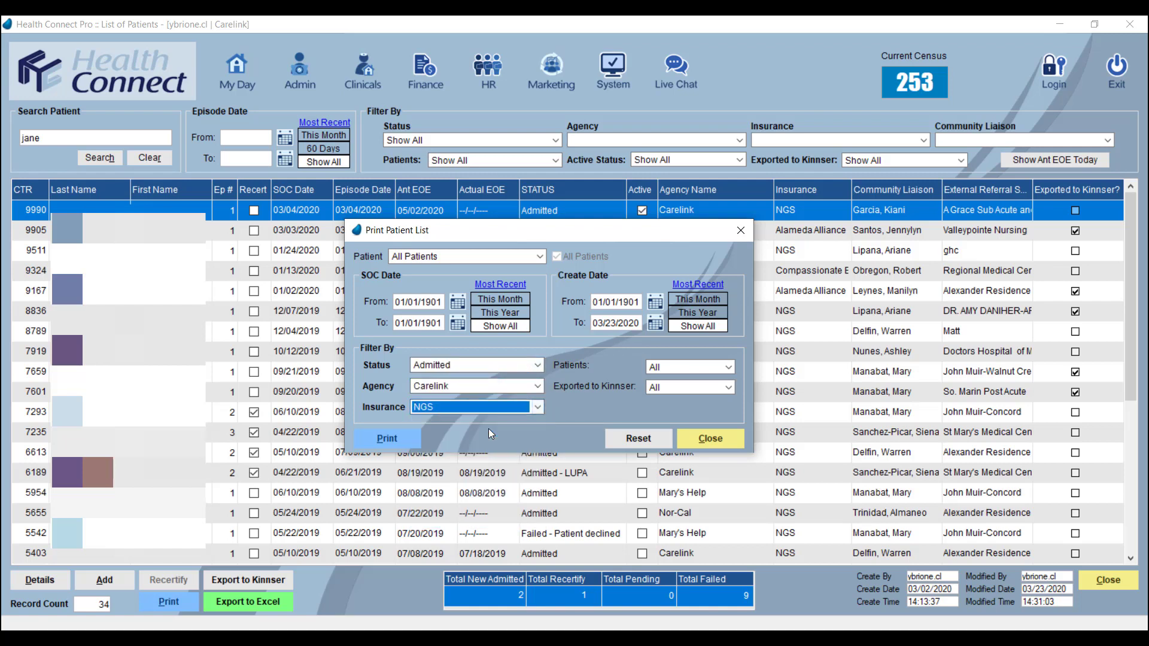
Step: Limit the printout to New Patients and print the patient list
{"action": "left_click", "coordinate": [708, 367]}
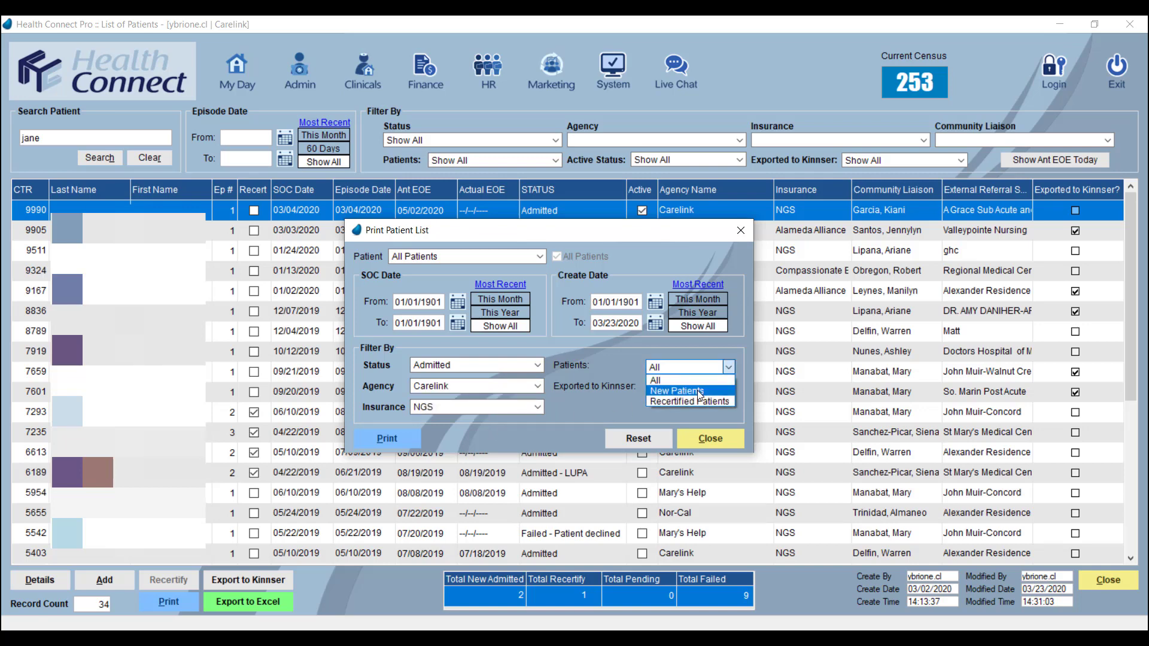
{"action": "left_click", "coordinate": [698, 390]}
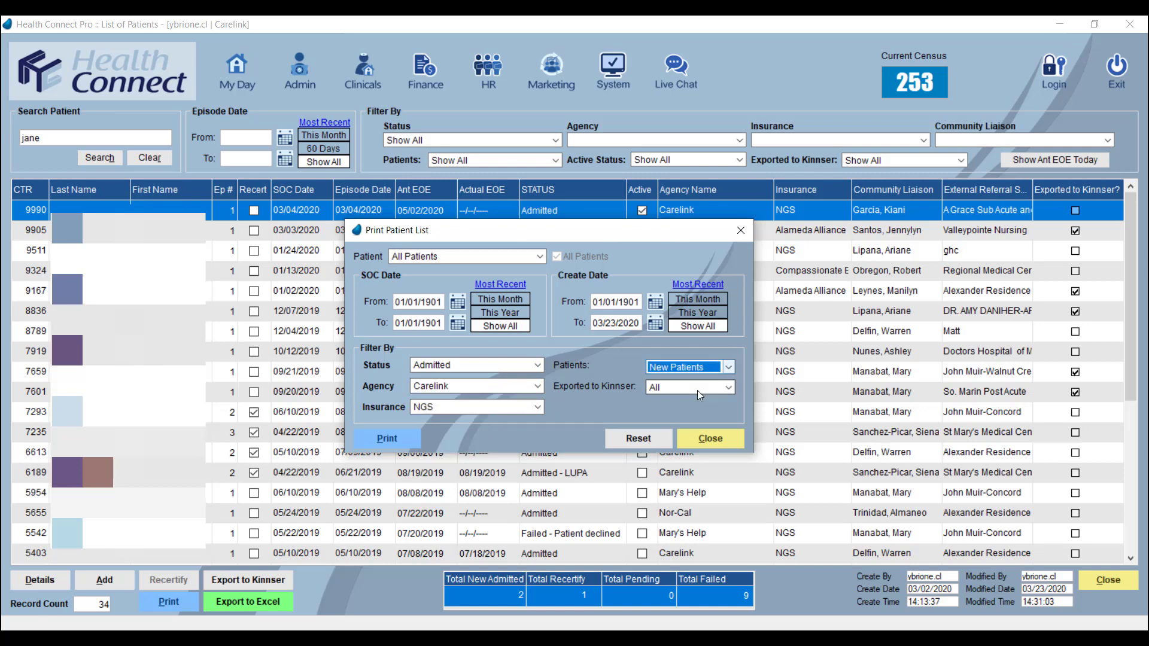
{"action": "left_click", "coordinate": [405, 445]}
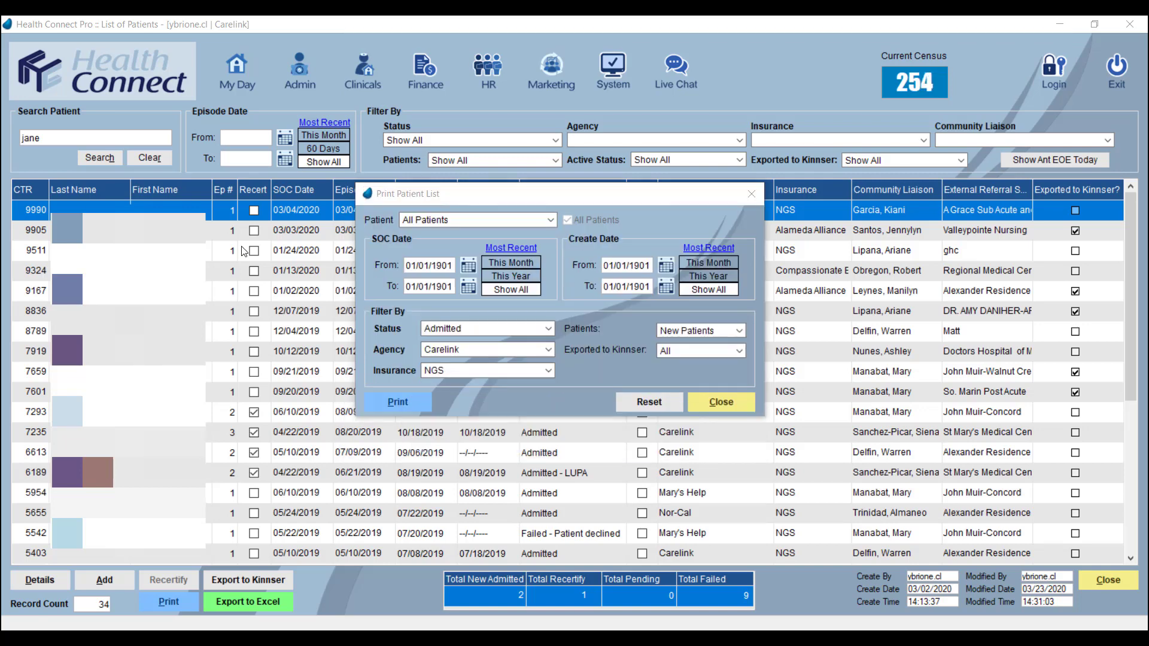
Step: Reset all print filters to their defaults and close the Print Patient List window
{"action": "left_click", "coordinate": [674, 411]}
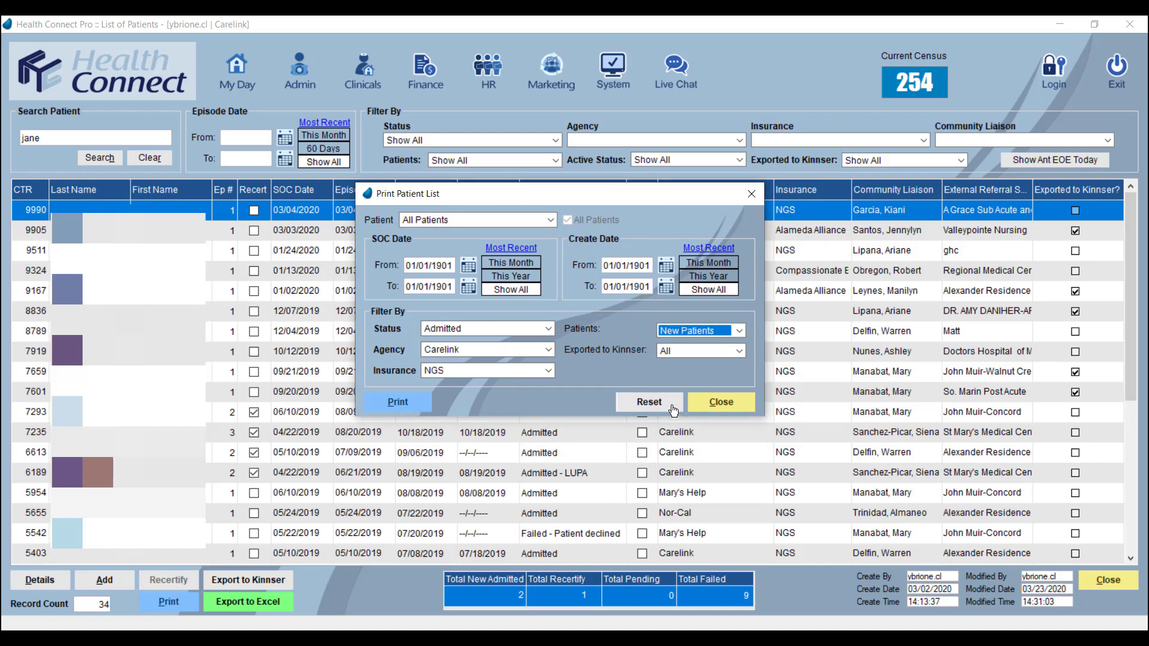
{"action": "left_click", "coordinate": [674, 411]}
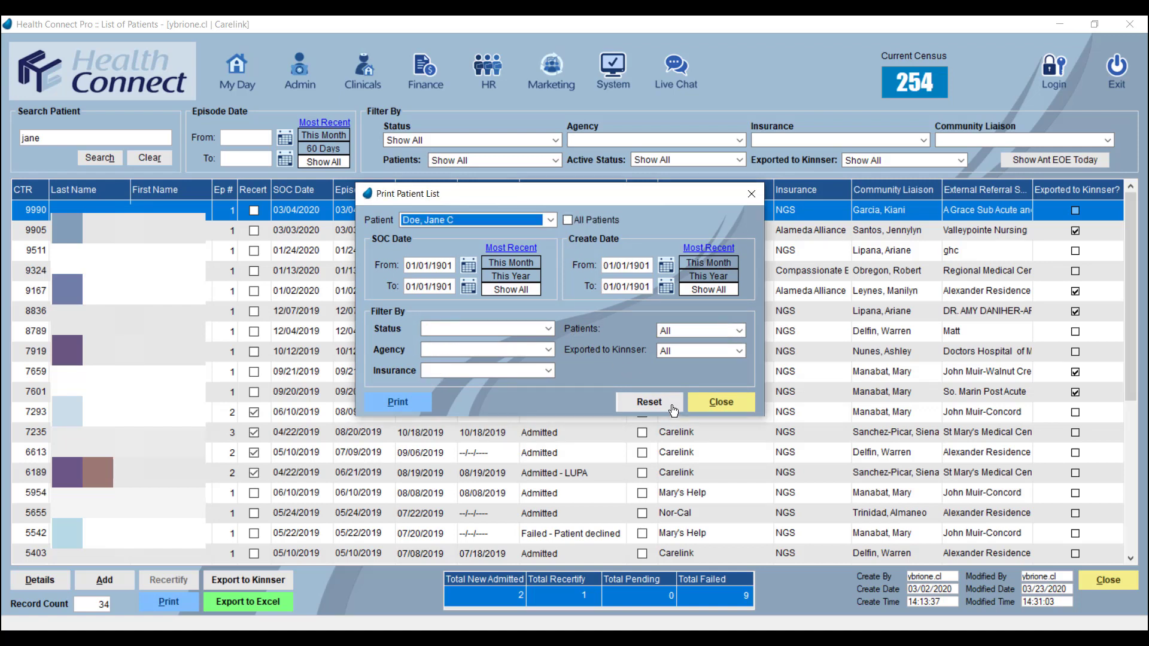
{"action": "left_click", "coordinate": [727, 405]}
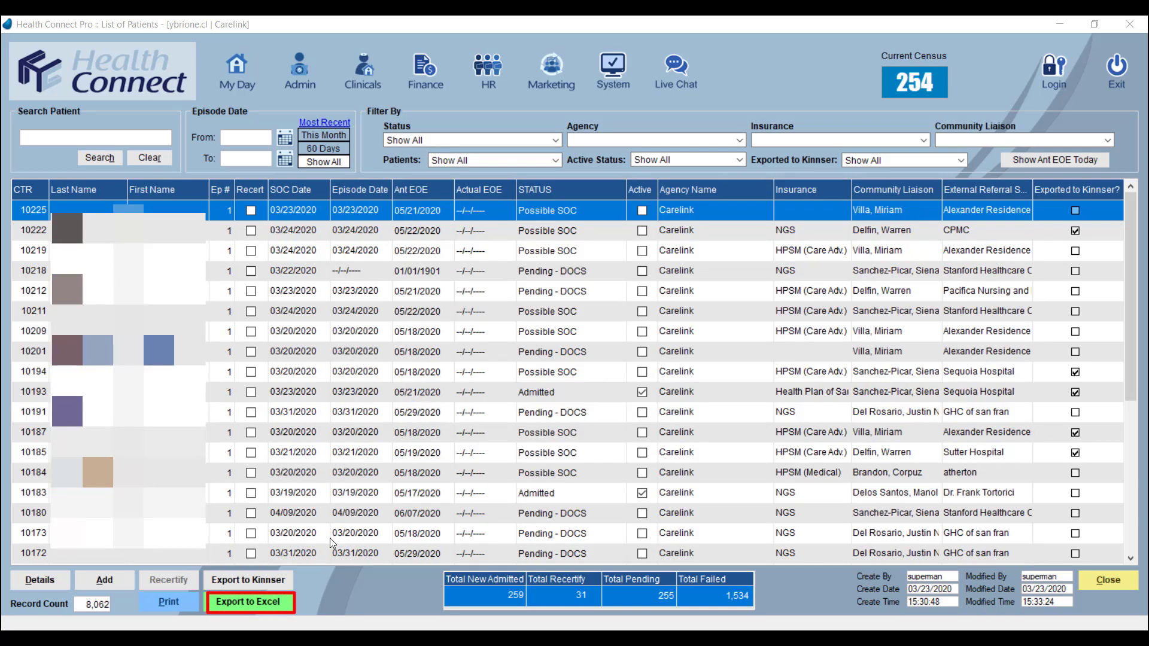
Step: Set up a patient export to Excel filtered by Admitted status, NGS insurance and the Carelink agency
{"action": "left_click", "coordinate": [252, 604]}
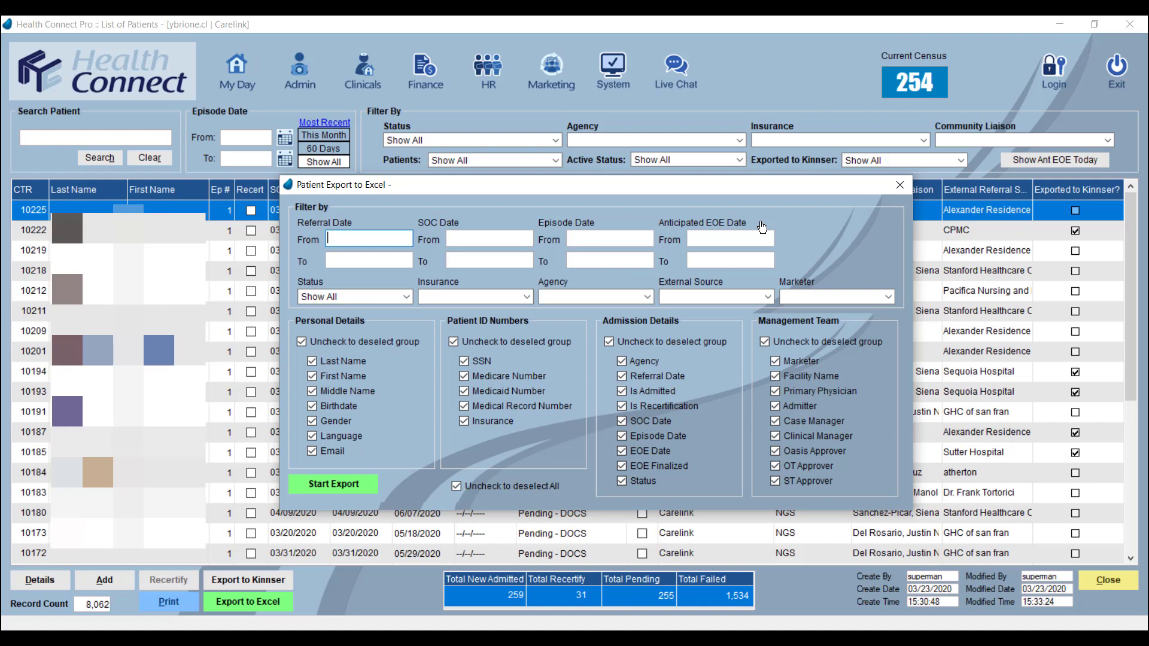
{"action": "left_click", "coordinate": [407, 296]}
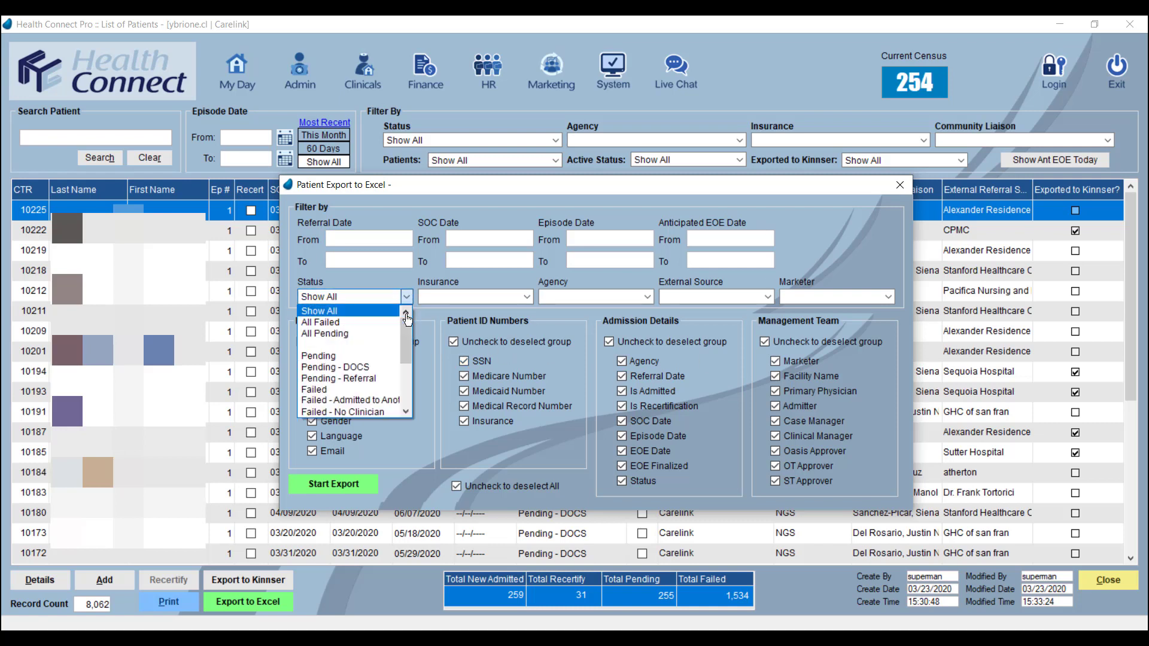
{"action": "scroll", "coordinate": [359, 371], "scroll_direction": "down", "scroll_amount": 5}
{"action": "left_click", "coordinate": [341, 384]}
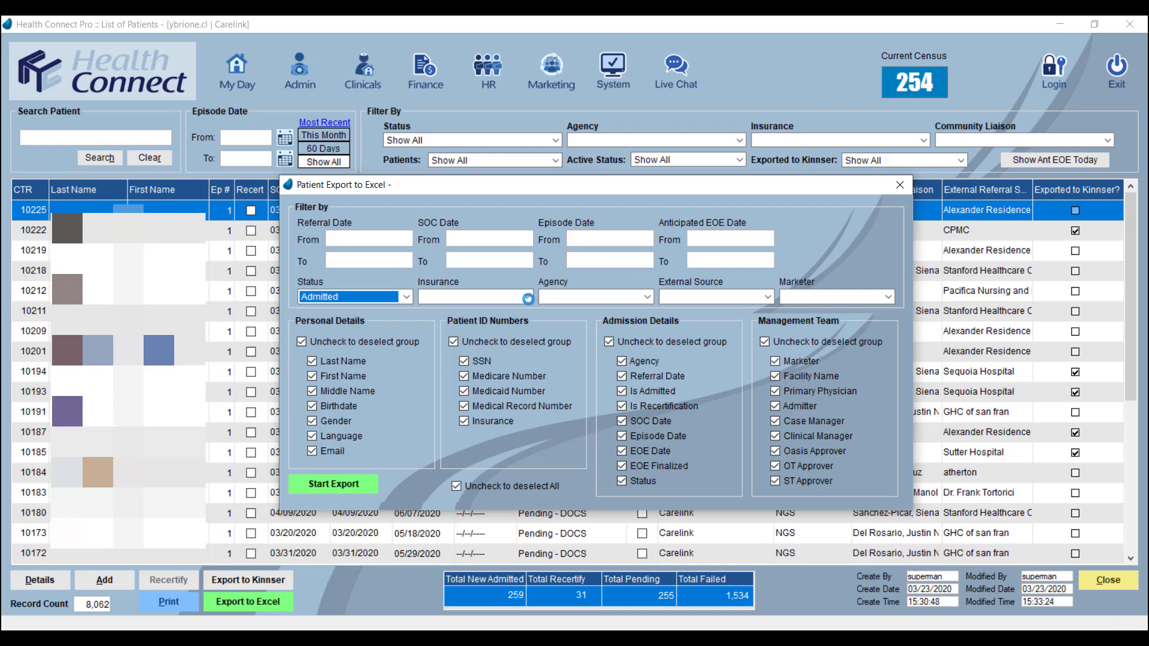
{"action": "left_click", "coordinate": [527, 297]}
{"action": "left_click", "coordinate": [515, 307]}
{"action": "left_click", "coordinate": [644, 297]}
{"action": "left_click", "coordinate": [563, 324]}
Step: Check the External Source and Marketer filters, leave both blank, and start the Excel export with every data field included
{"action": "left_click", "coordinate": [767, 297]}
{"action": "left_click", "coordinate": [889, 298]}
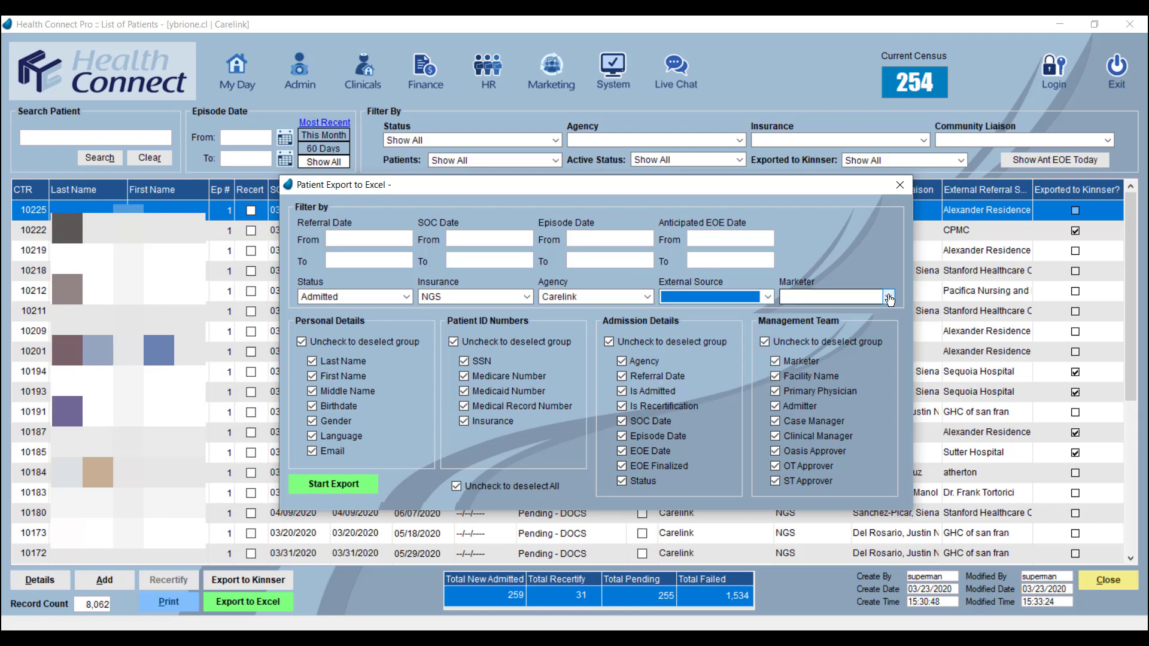
{"action": "left_click", "coordinate": [890, 298]}
{"action": "left_click", "coordinate": [889, 297]}
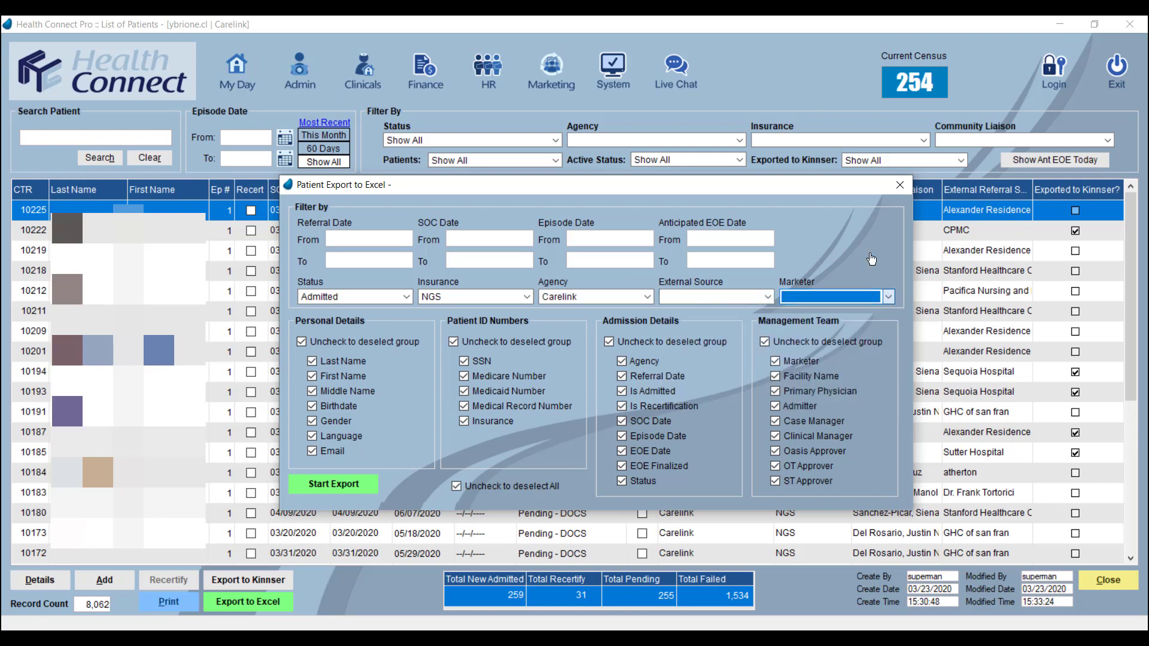
{"action": "left_click", "coordinate": [330, 490]}
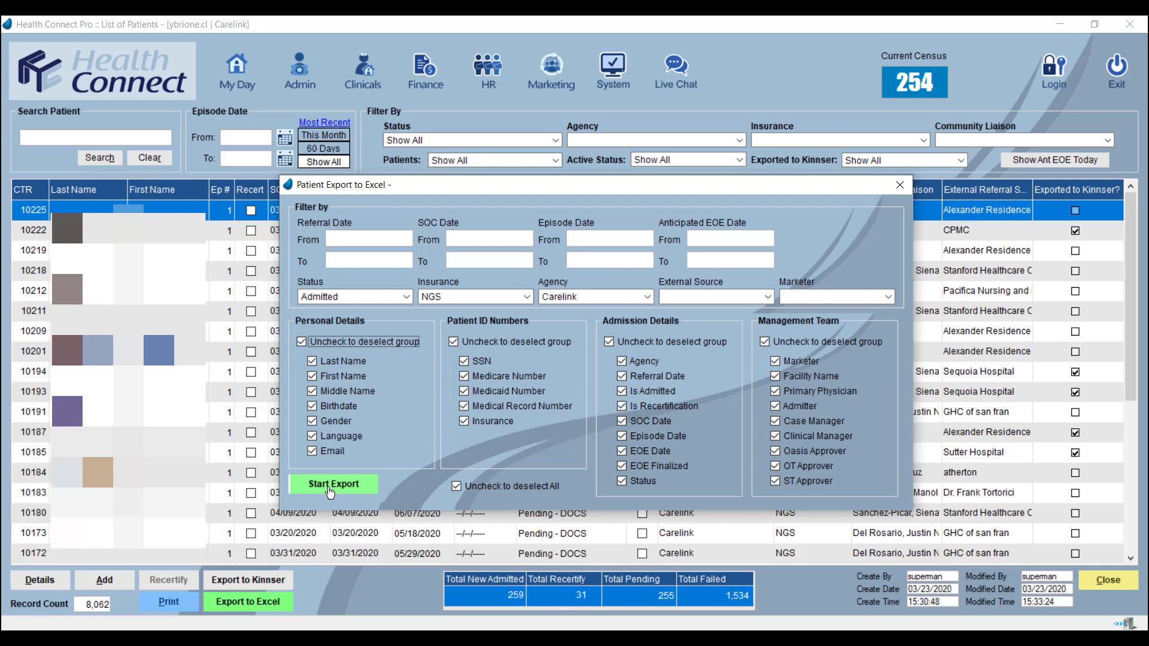
{"action": "left_click", "coordinate": [333, 486]}
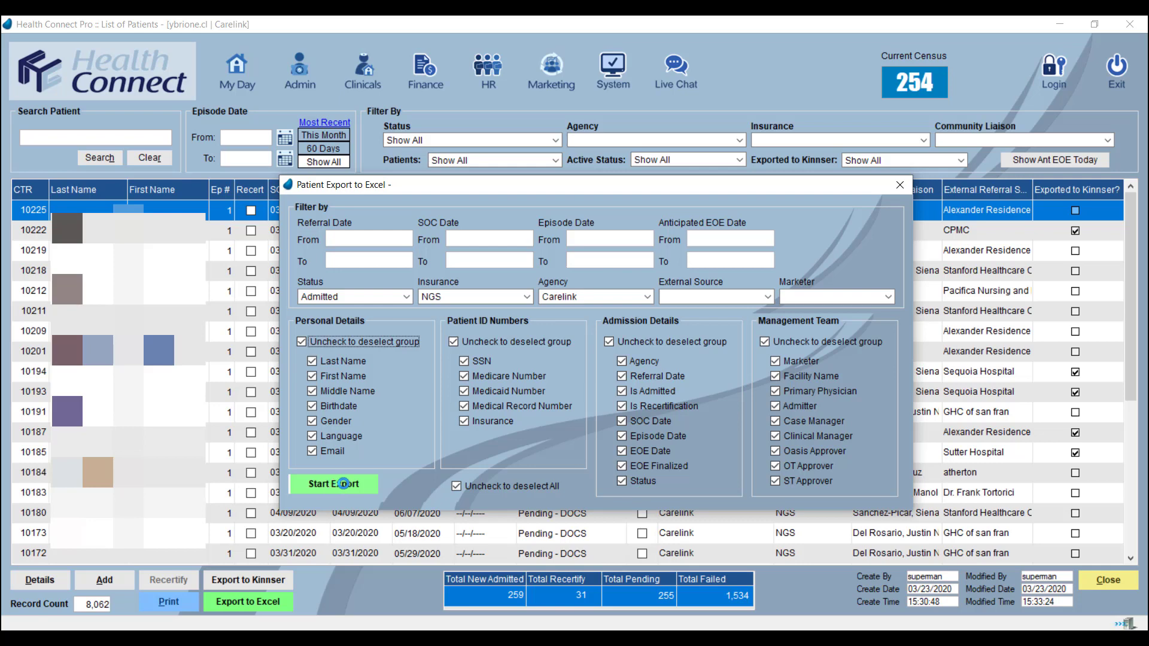